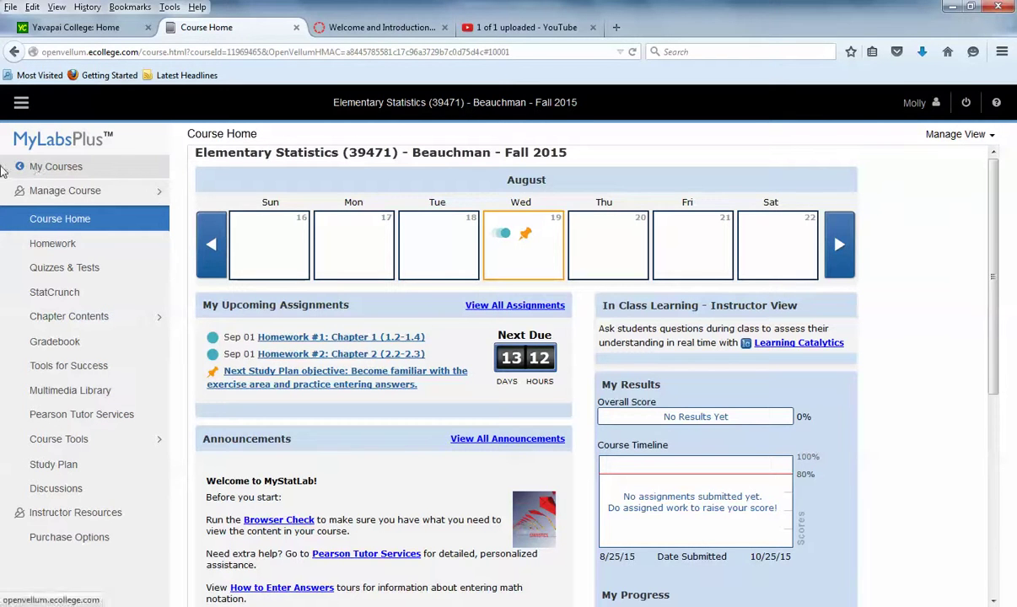
Return to the course list and open the Fall 2015 MAT 167 Elementary Statistics (39471) course.
click(53, 173)
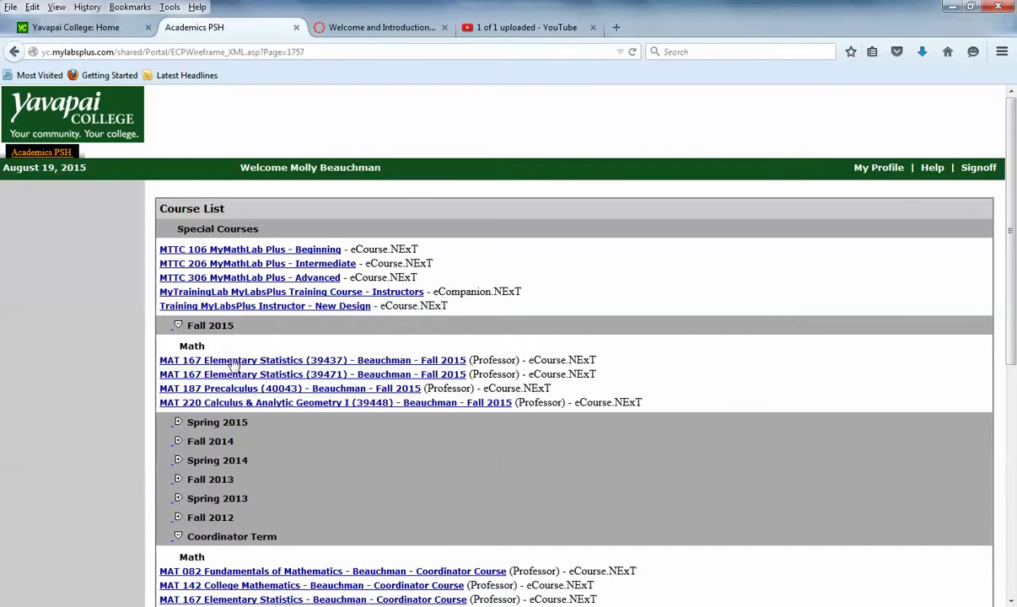
click(234, 361)
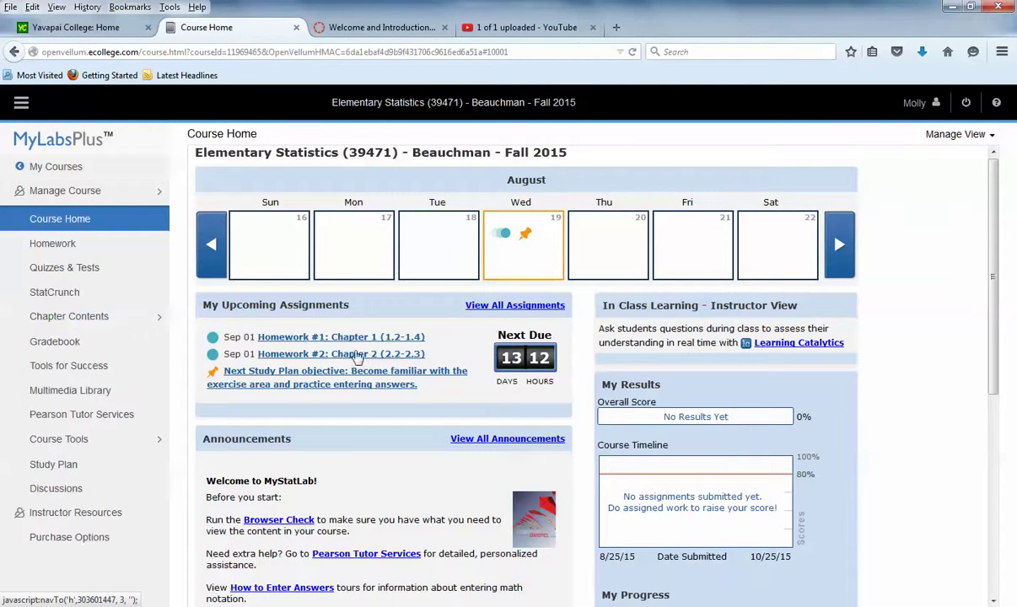
Run the Browser Check from the course announcements, then view the How to Enter Answers tours and return to the course.
drag(992, 278, 1009, 375)
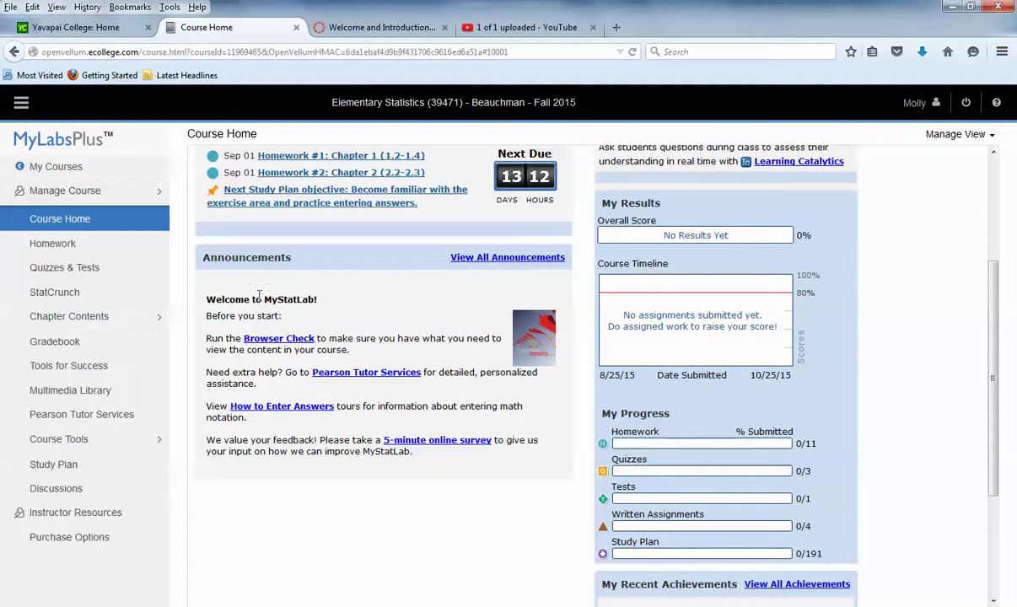
click(278, 339)
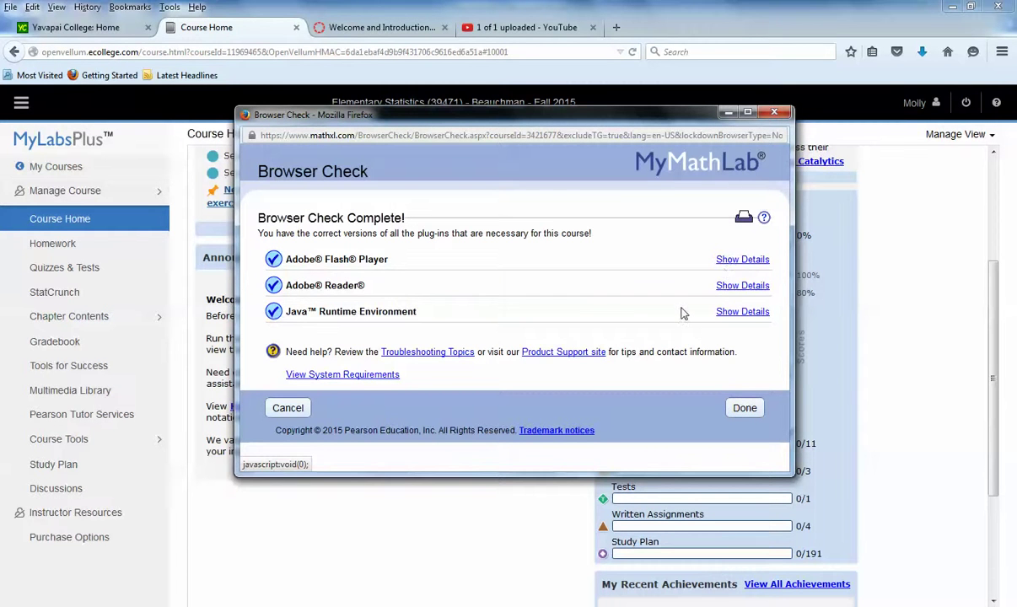
click(743, 407)
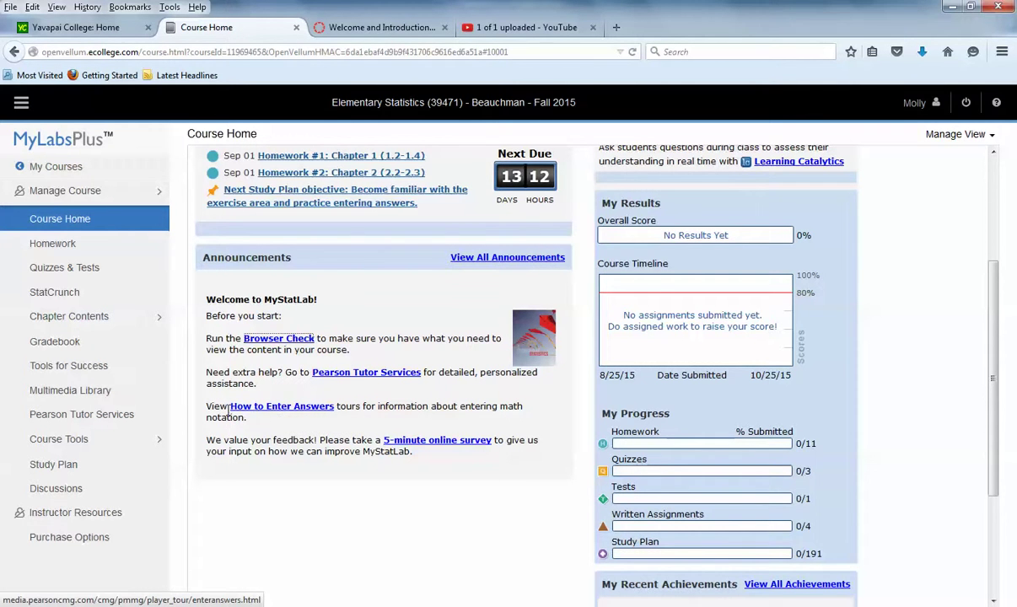
click(293, 409)
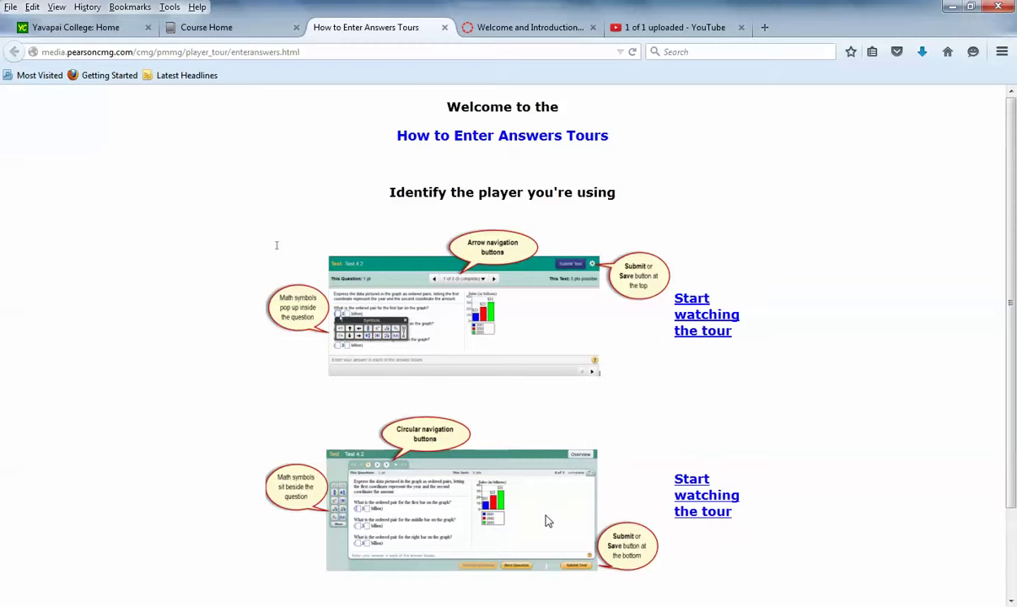
click(235, 30)
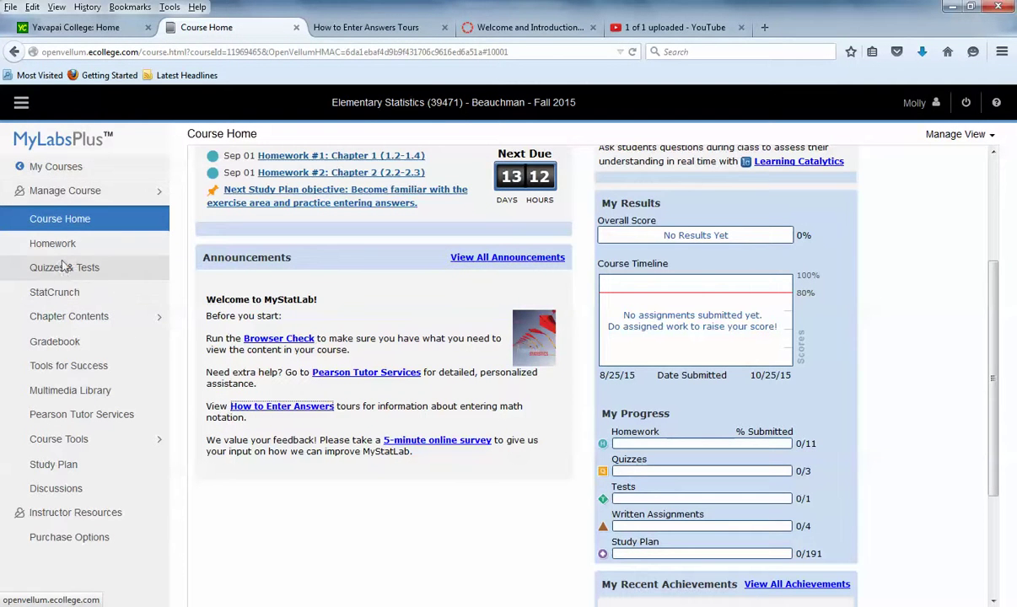
Open the multimedia eText for Section 1.2 of Chapter 1 from the chapter contents.
click(56, 319)
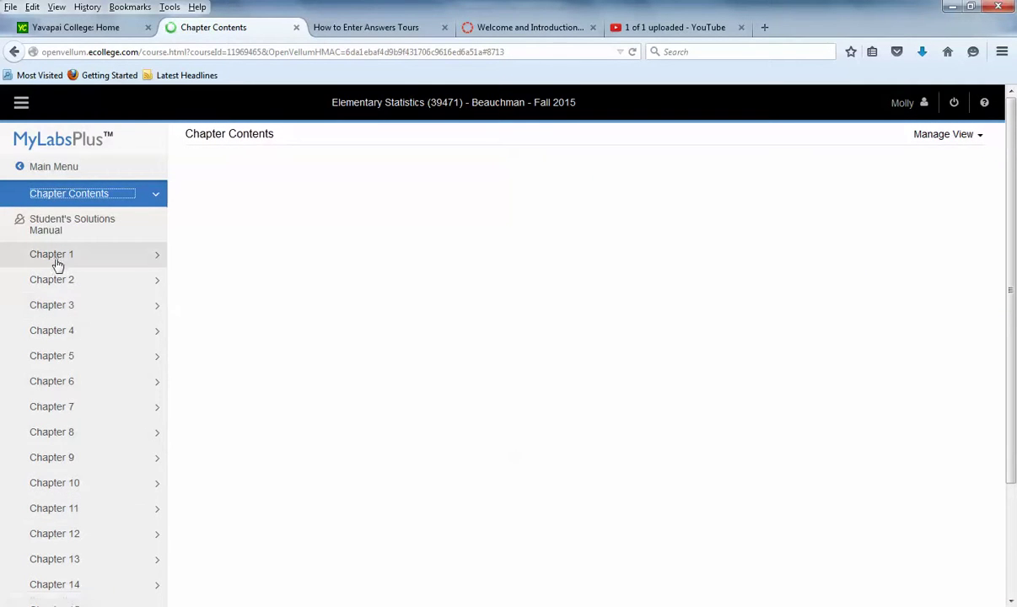
click(56, 258)
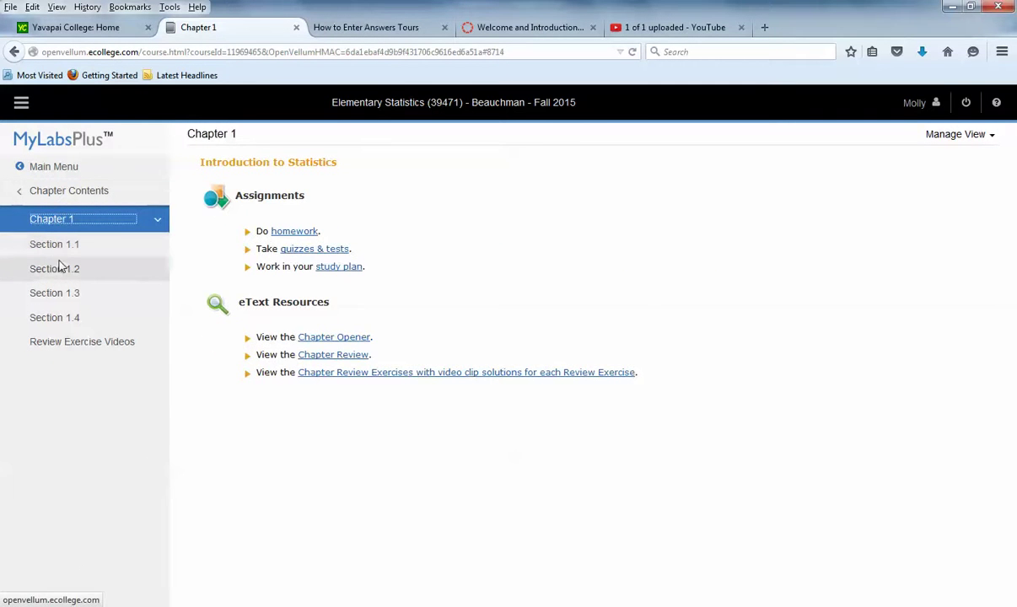
click(62, 275)
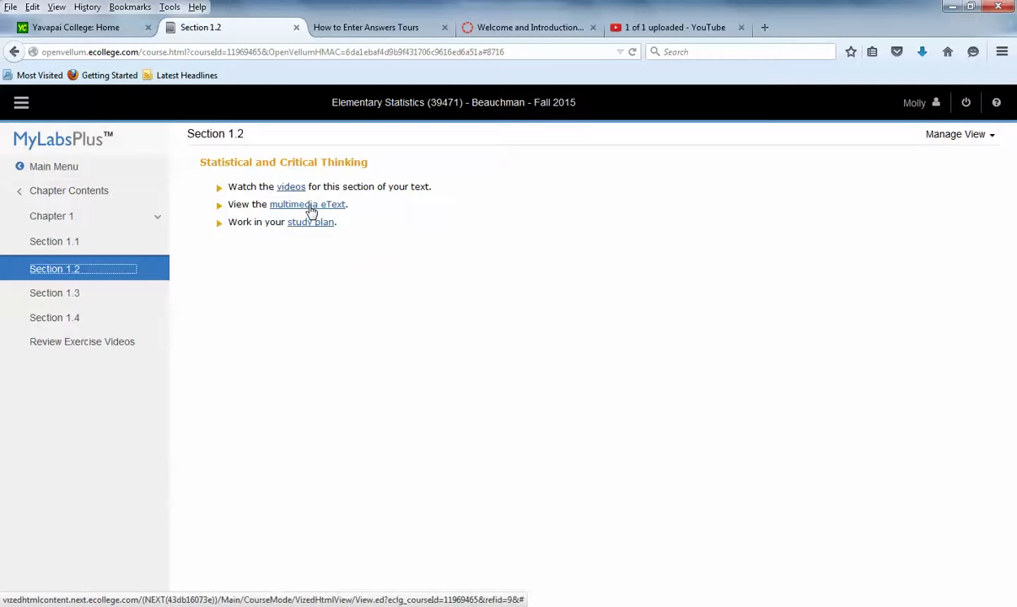
click(309, 206)
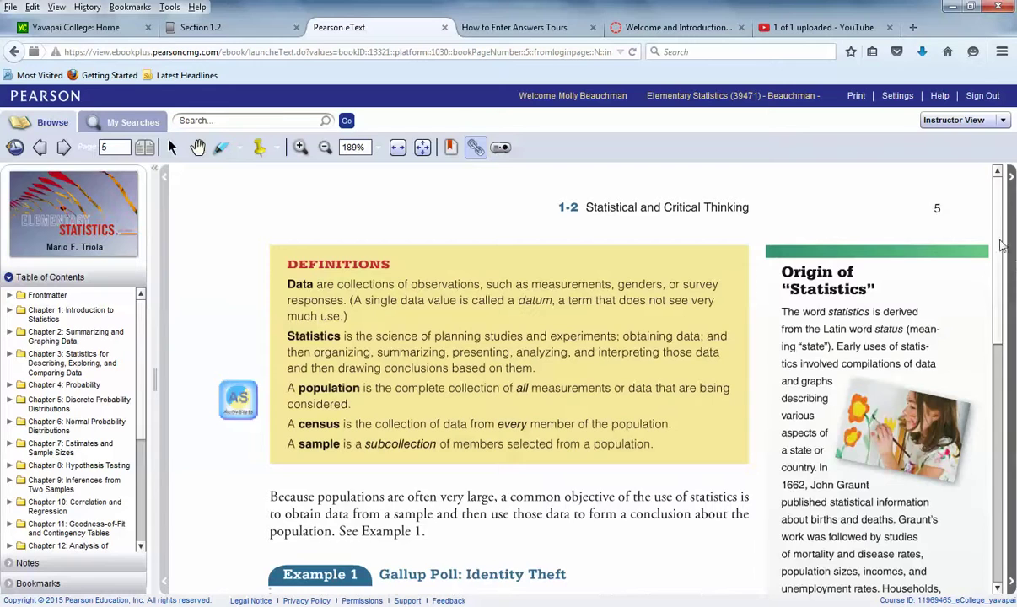
Look through eText pages 5 and 6, enlarging page 6 to 239% and reducing it back to 189%.
scroll(998, 328, down, 3)
drag(998, 329, 1000, 236)
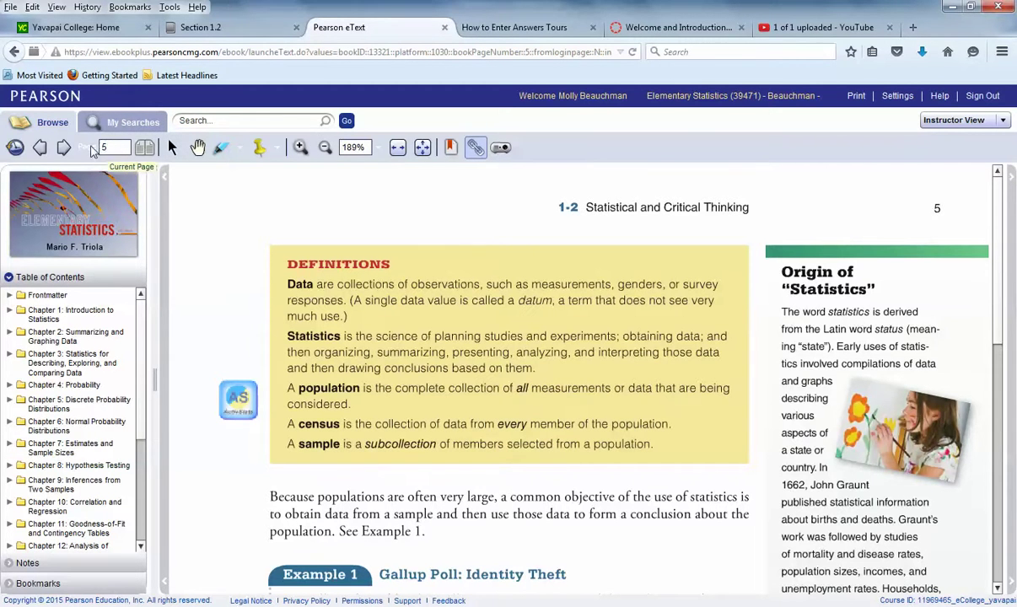
click(64, 147)
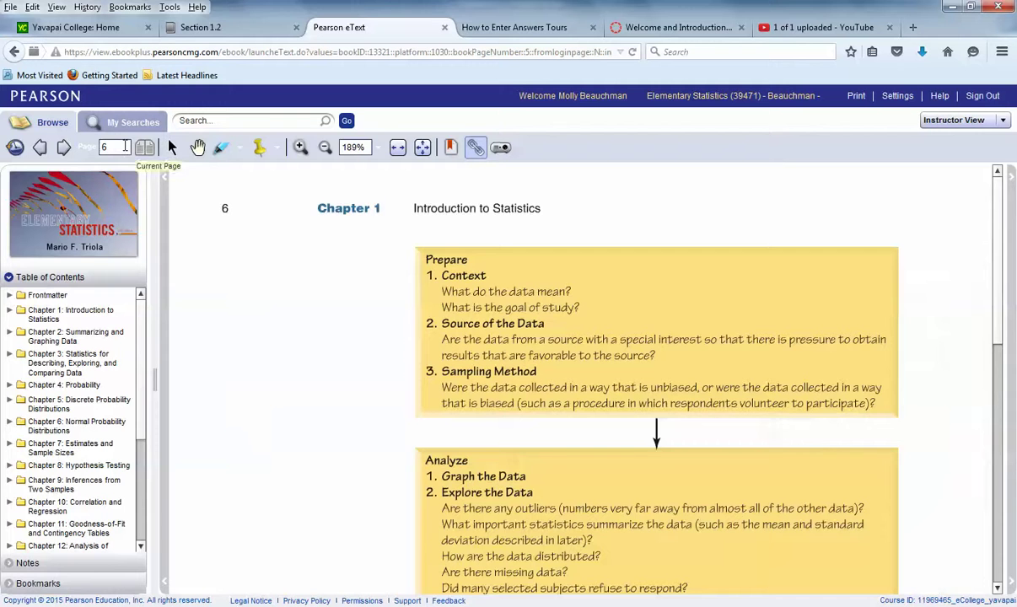
click(299, 148)
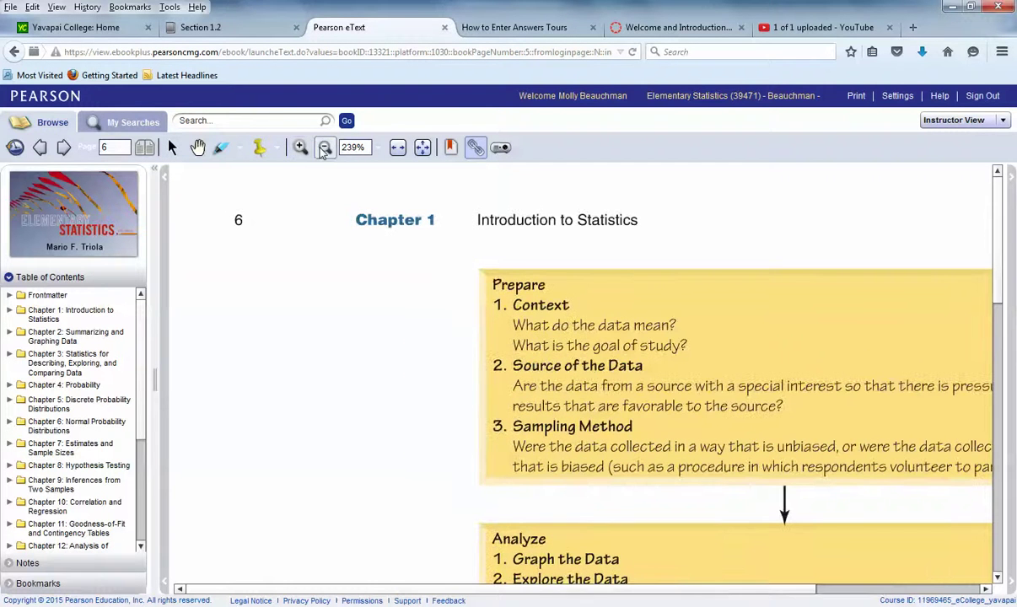
click(324, 147)
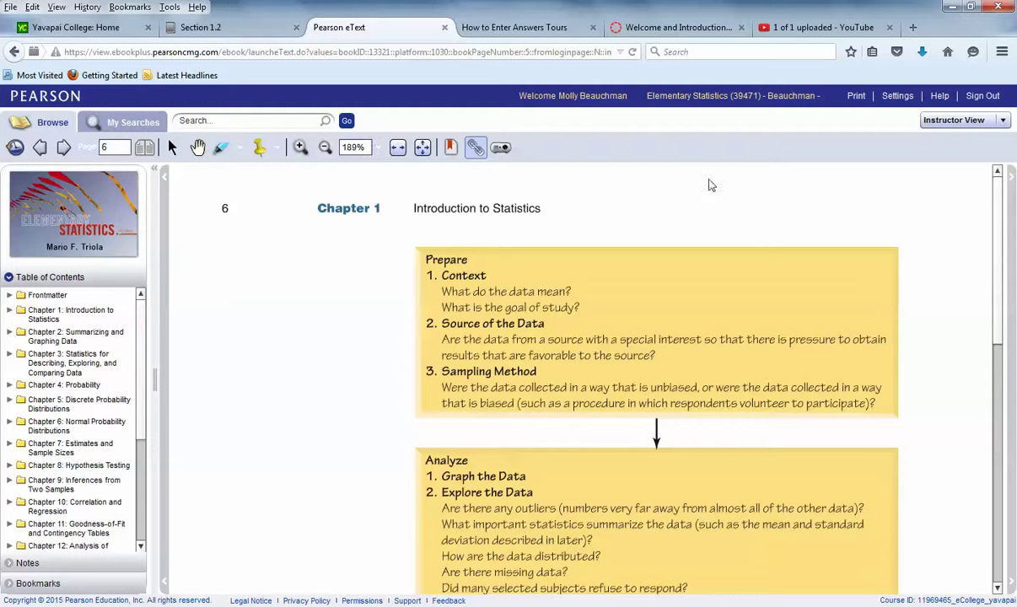
scroll(1005, 249, down, 2)
scroll(1005, 249, down, 6)
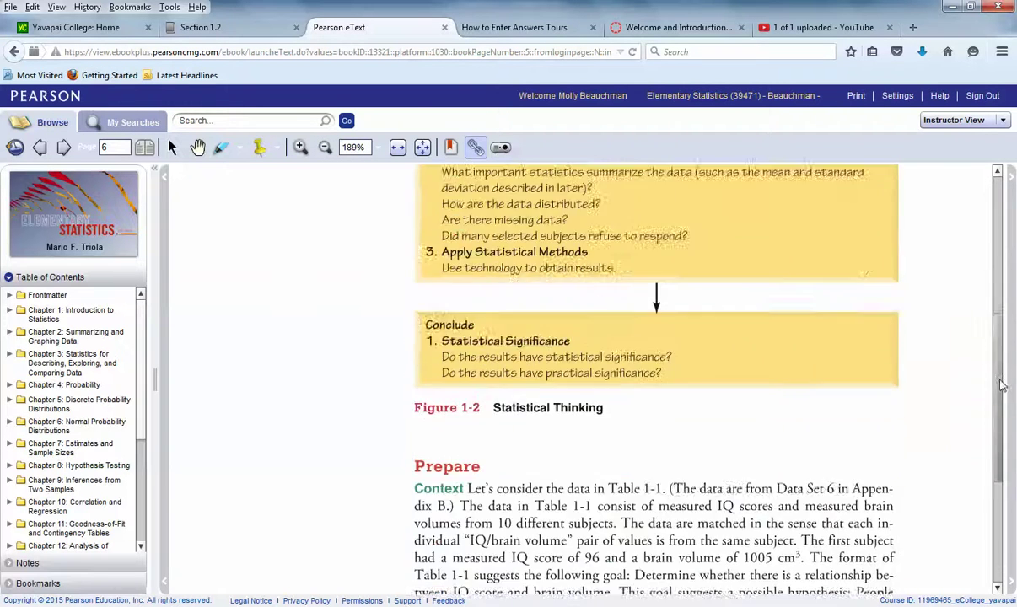
scroll(1005, 249, up, 7)
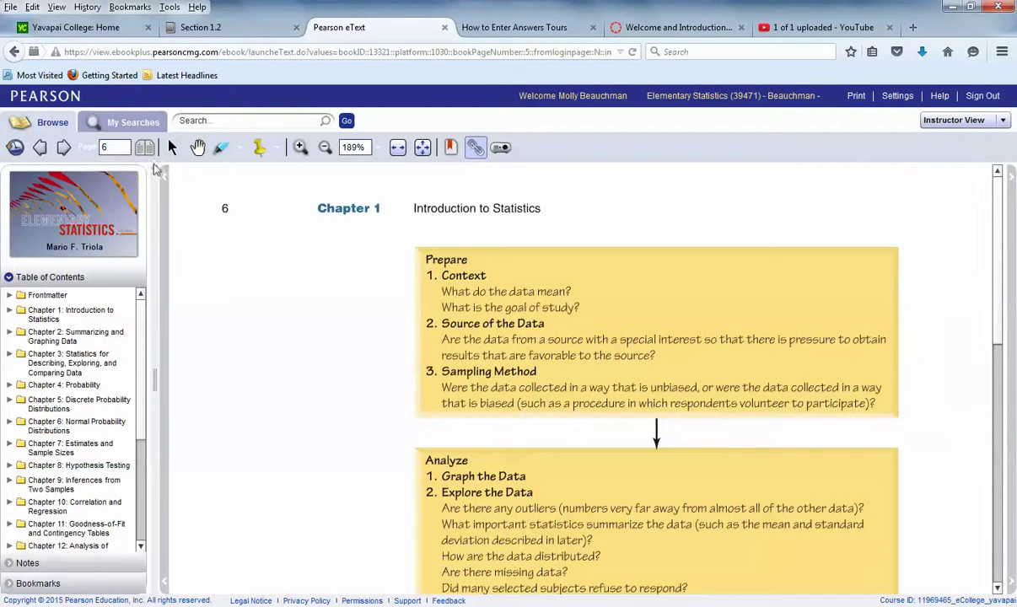
Go back to page 5 and examine the animated activity and video resources beside the definitions and the Section 1-2 introduction.
click(39, 148)
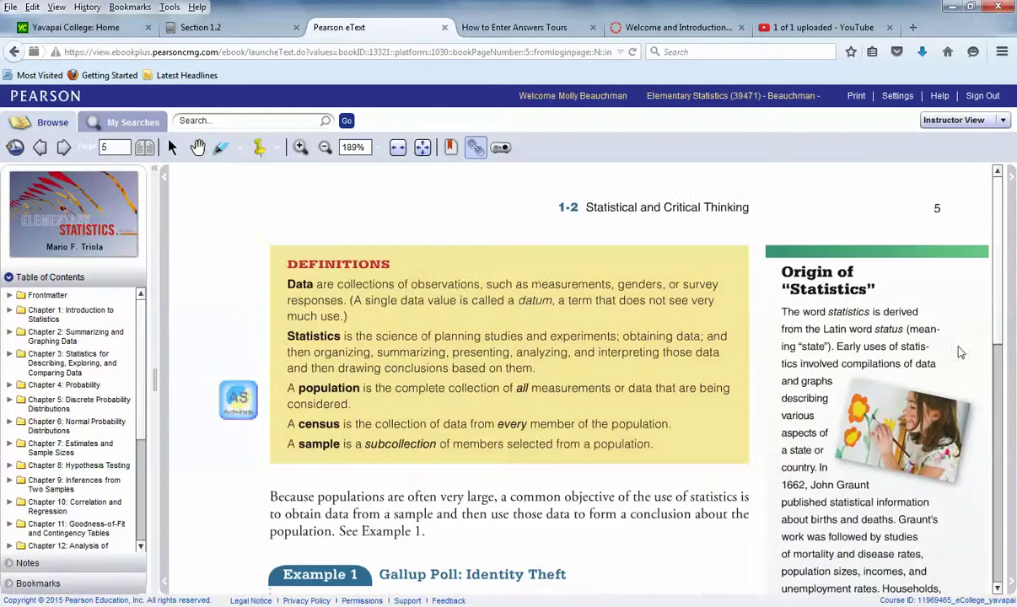
scroll(608, 336, down, 3)
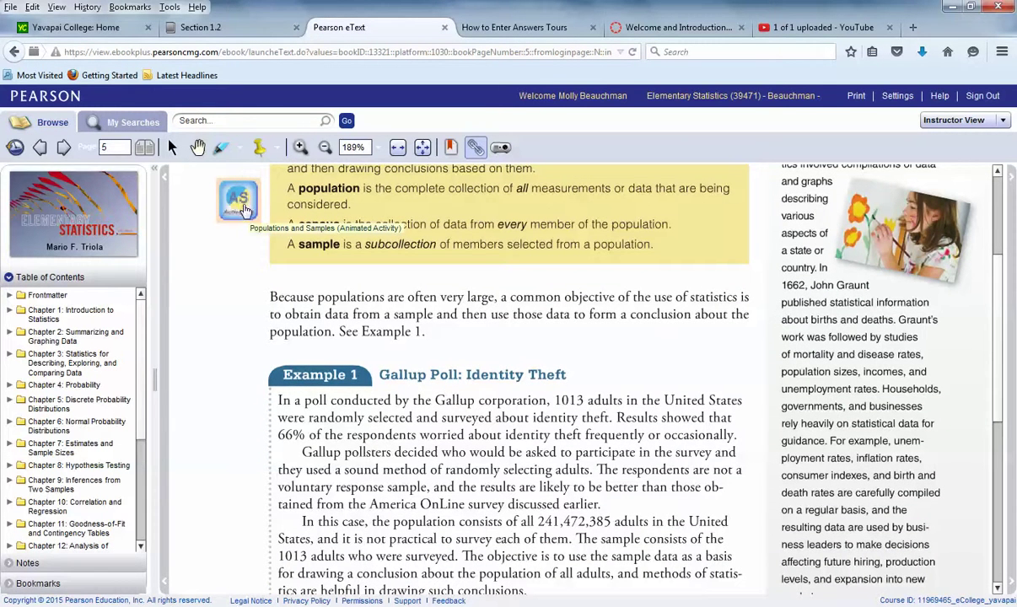
scroll(1013, 402, down, 5)
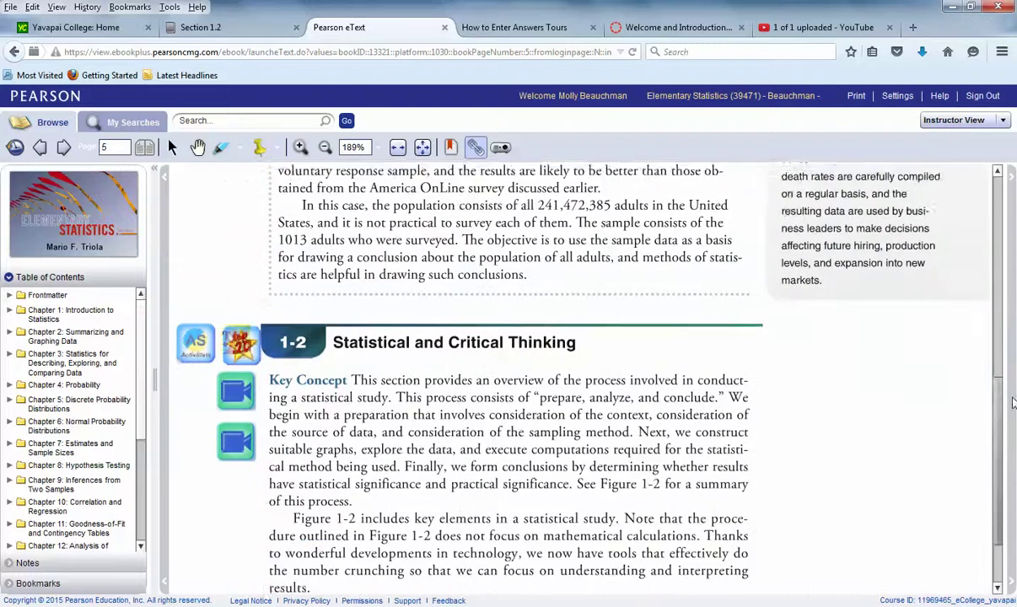
scroll(1013, 402, down, 1)
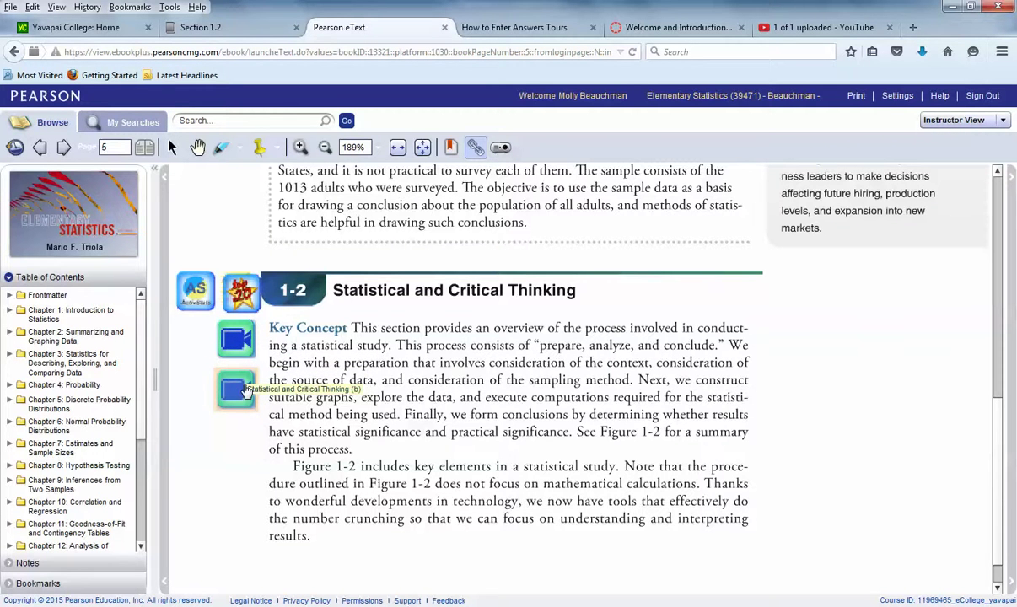
Advance to page 8 and view the Try It exercise for Example 1, Voluntary Response Sample, closing it when done.
click(63, 148)
click(64, 147)
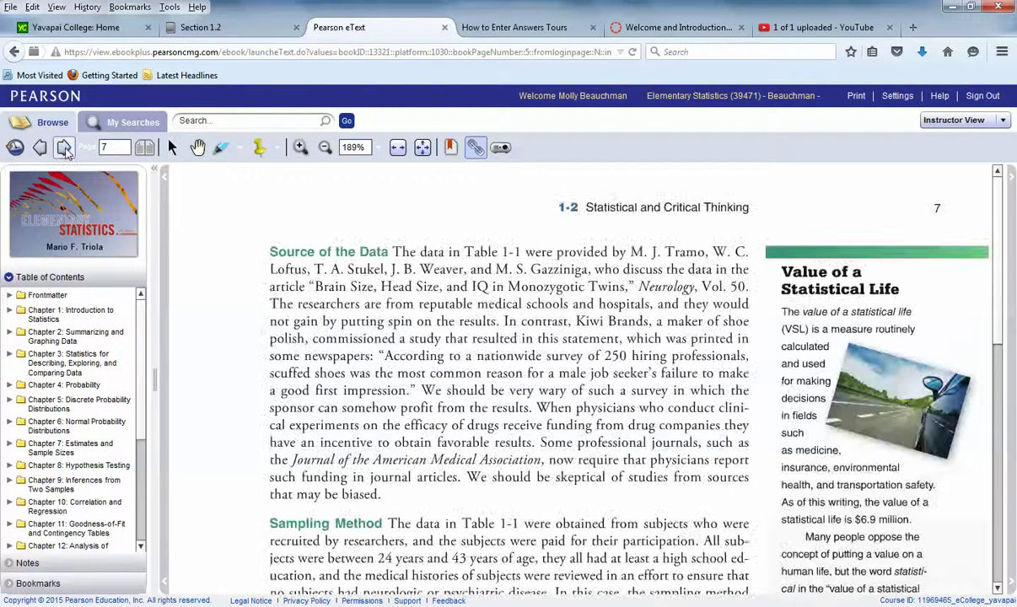
click(64, 147)
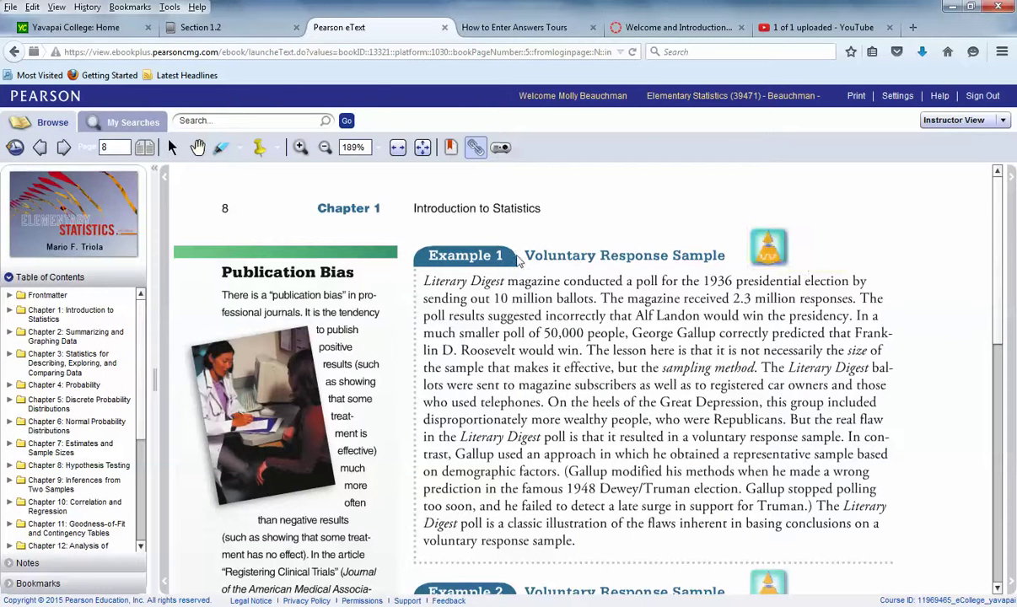
click(768, 246)
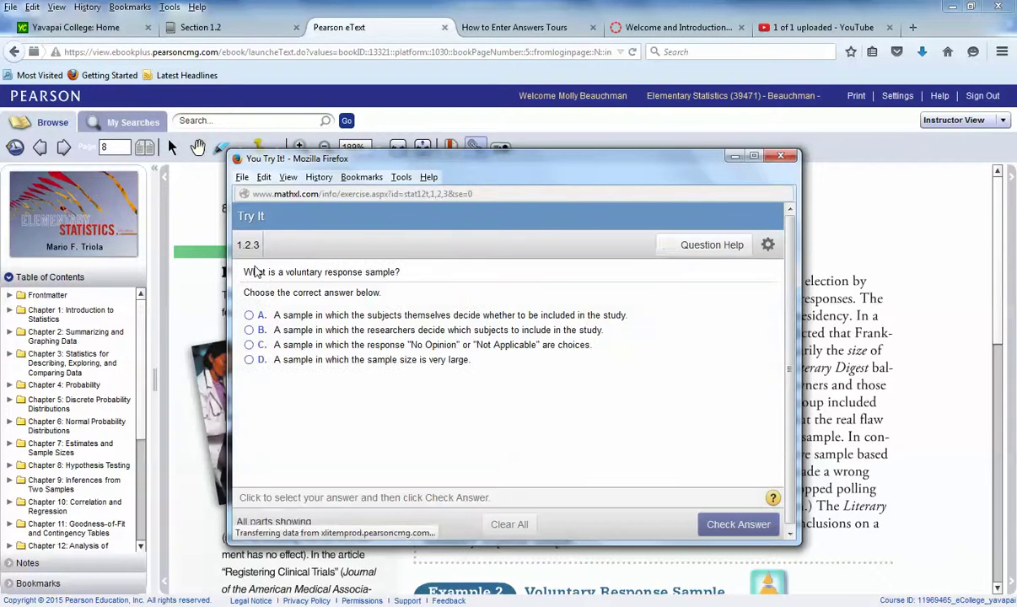
click(779, 157)
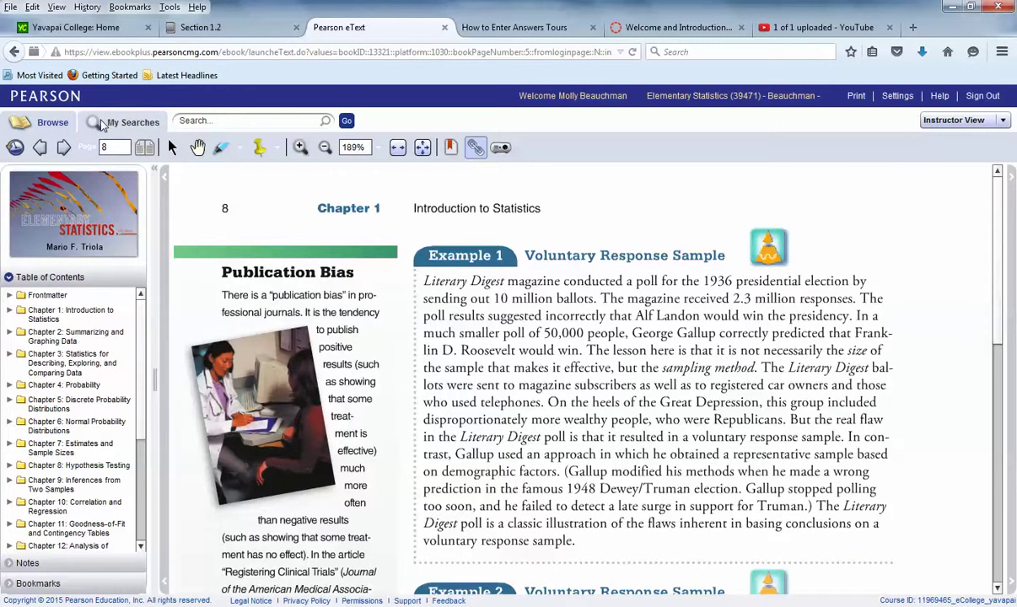
Switch back to the course site and open its Homework page from the main course navigation.
click(211, 29)
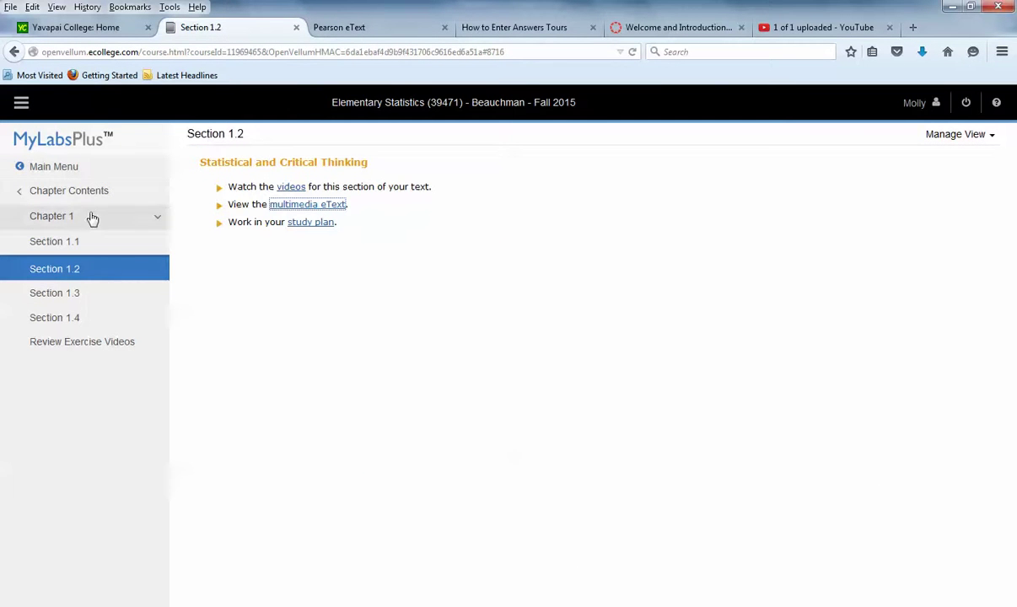
click(43, 168)
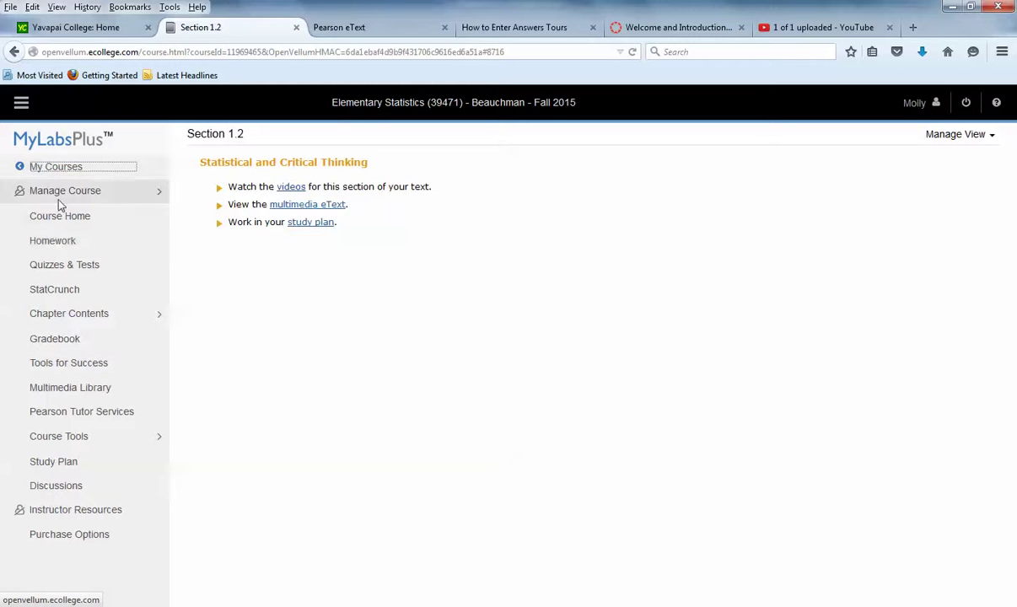
click(51, 245)
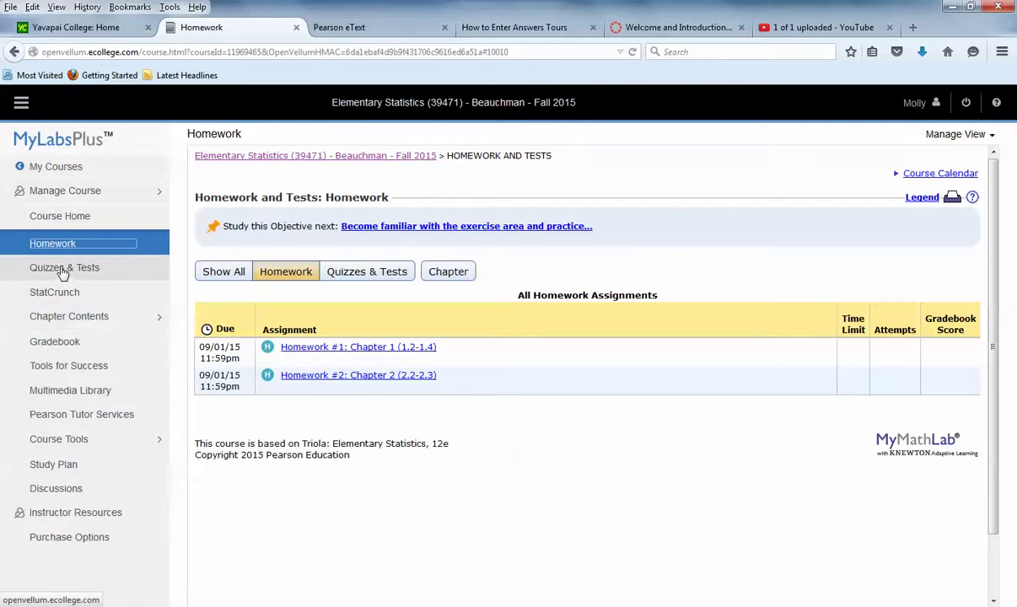
View the assignments list filtered by all, homework, and quizzes and tests, then return to the homework-only list.
click(217, 274)
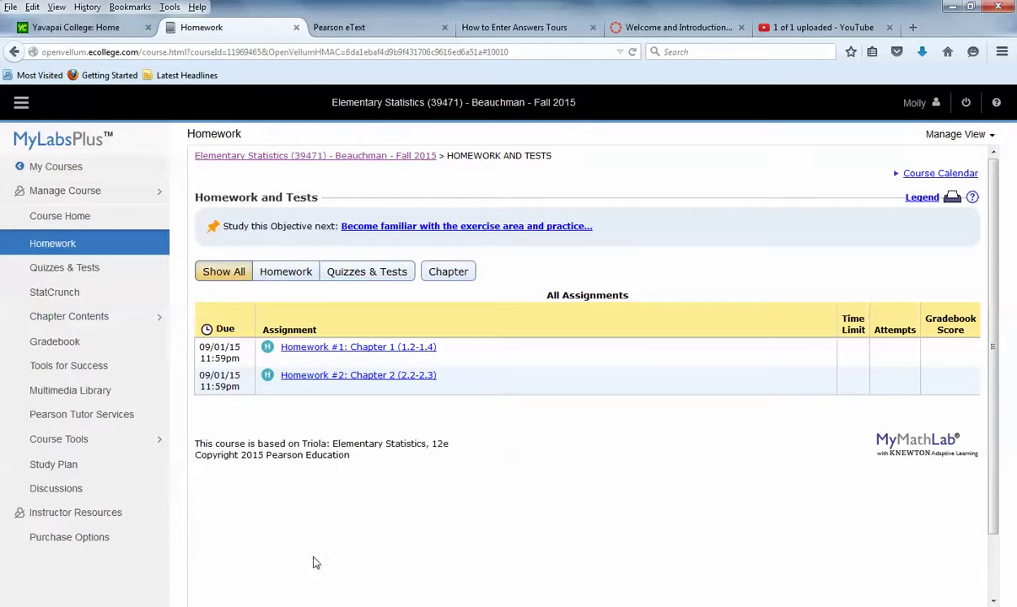
click(301, 275)
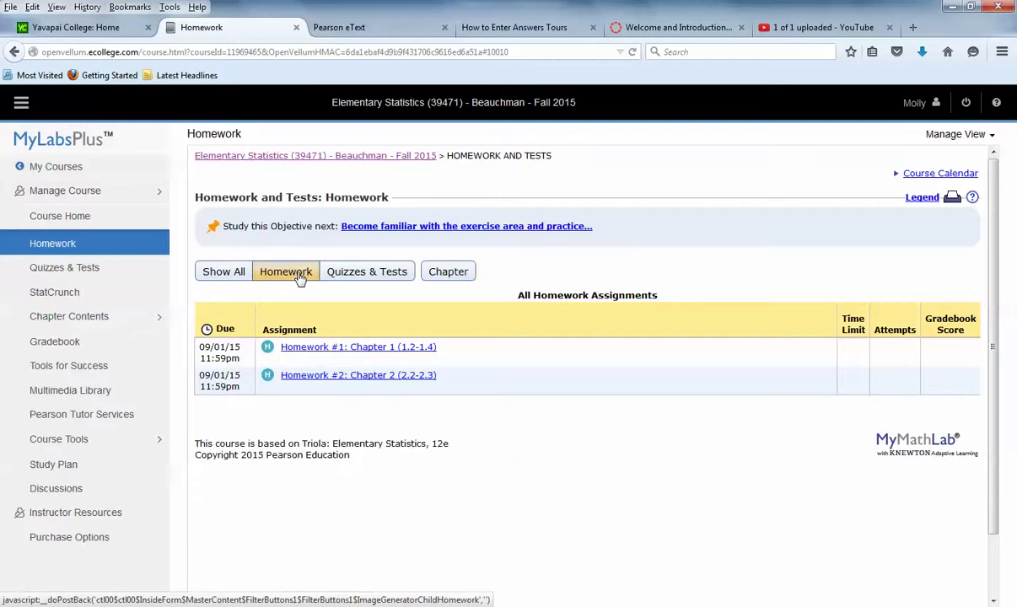
click(358, 274)
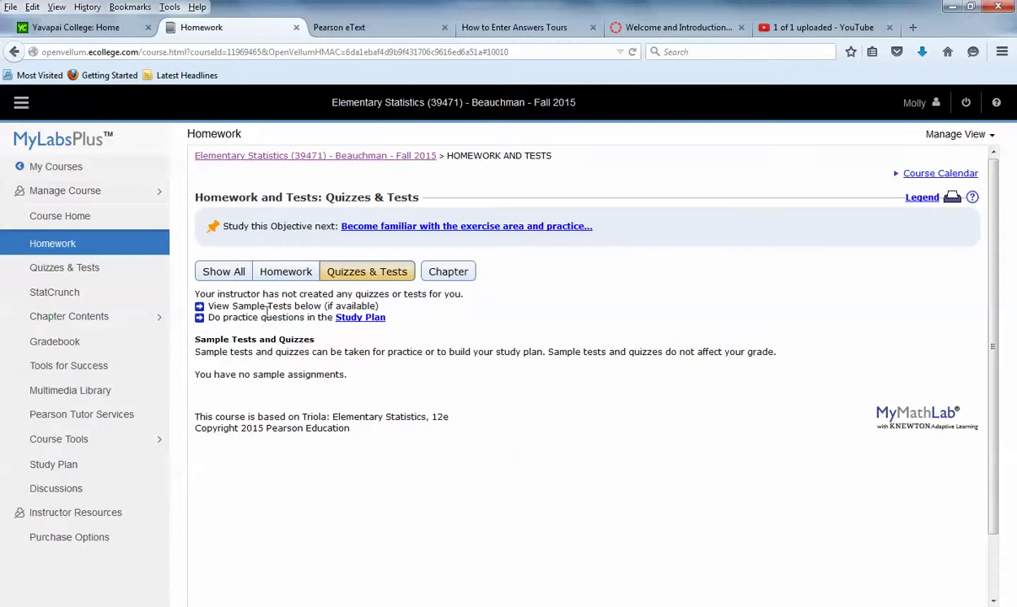
click(268, 278)
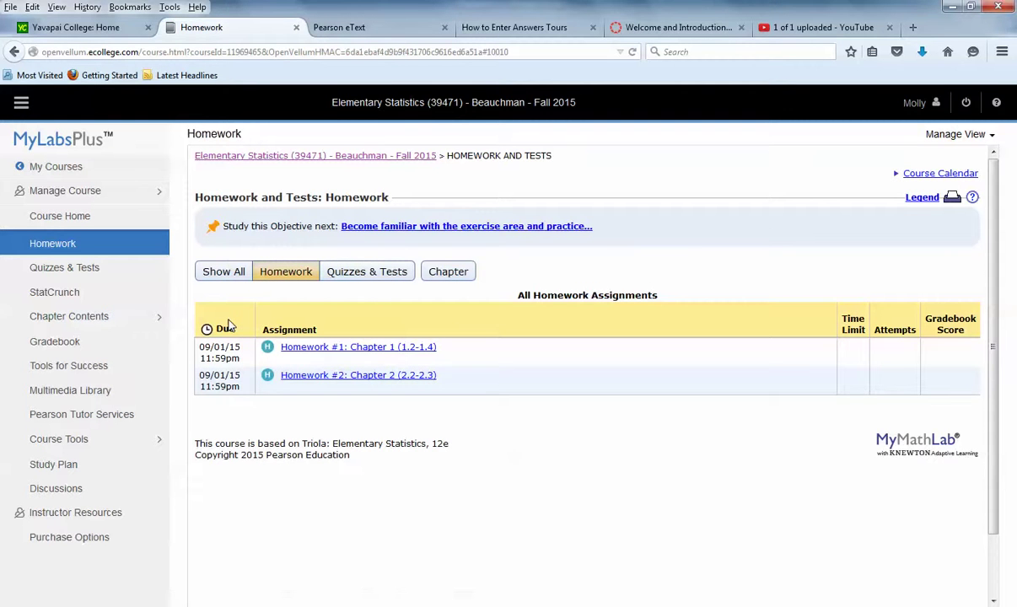
Open Question 5 of Homework #1: Chapter 1 (1.2-1.4) and display its data table.
click(317, 352)
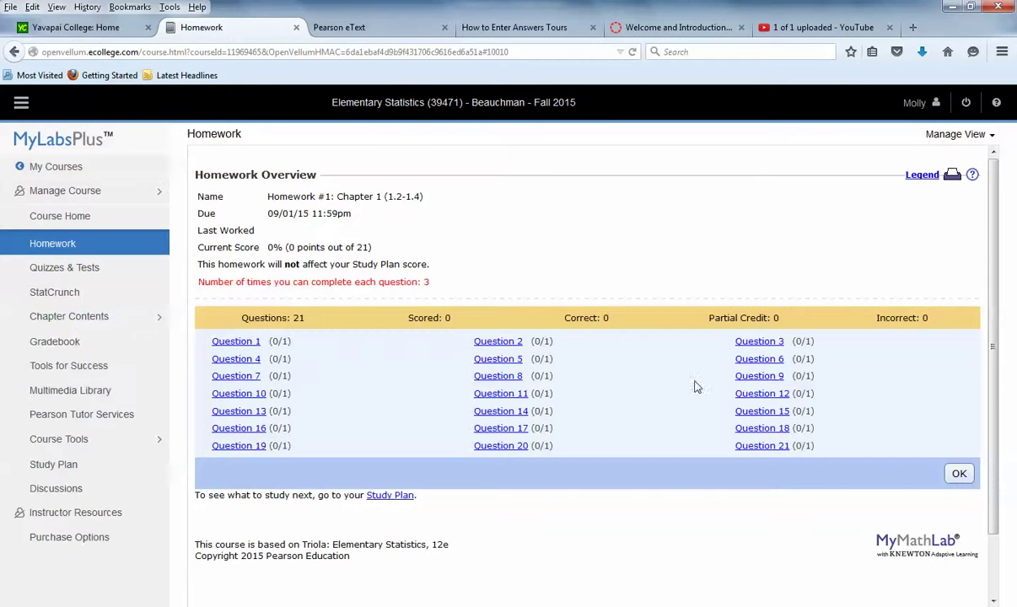
click(497, 361)
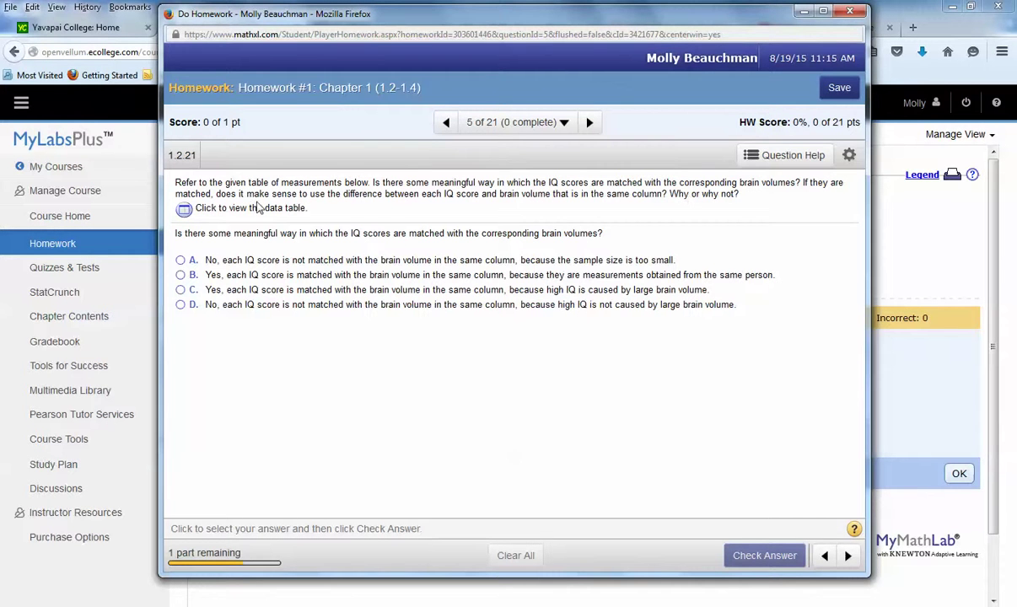
click(184, 208)
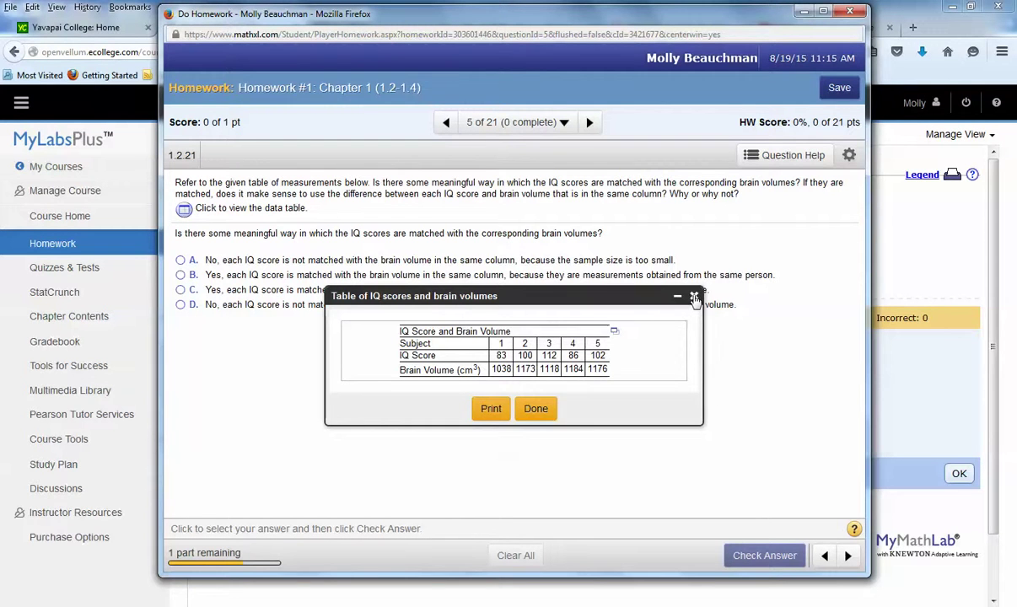
Close the data table and answer Question 5's first part, checking option C and submitting option A as the final answer.
click(693, 297)
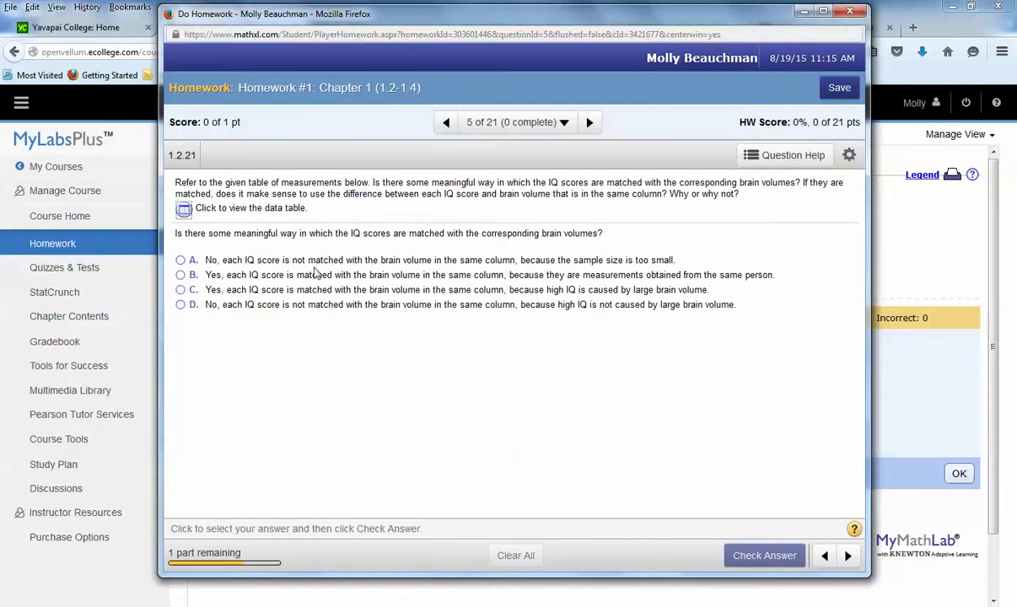
click(181, 289)
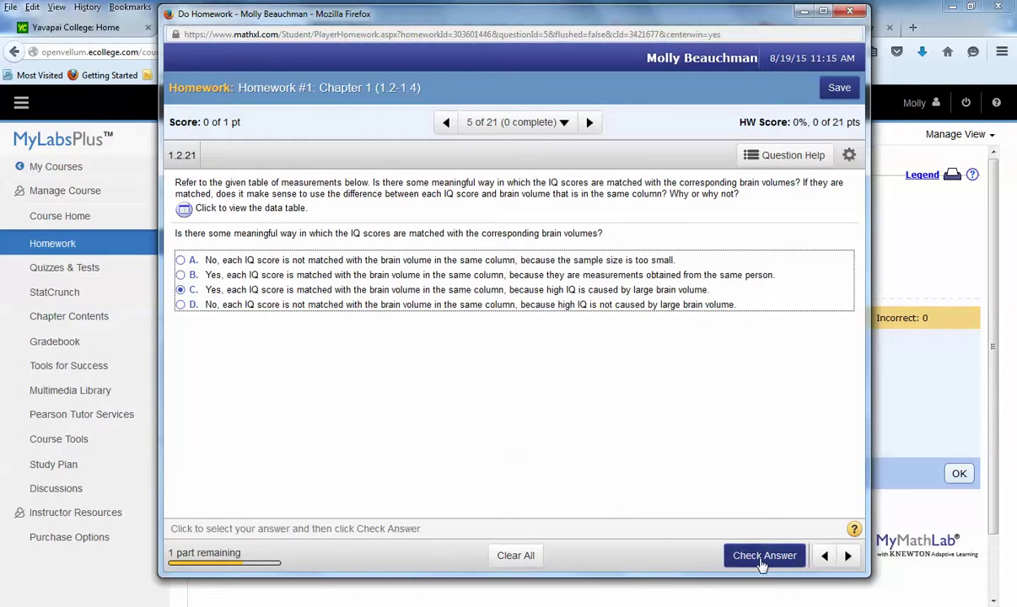
click(760, 557)
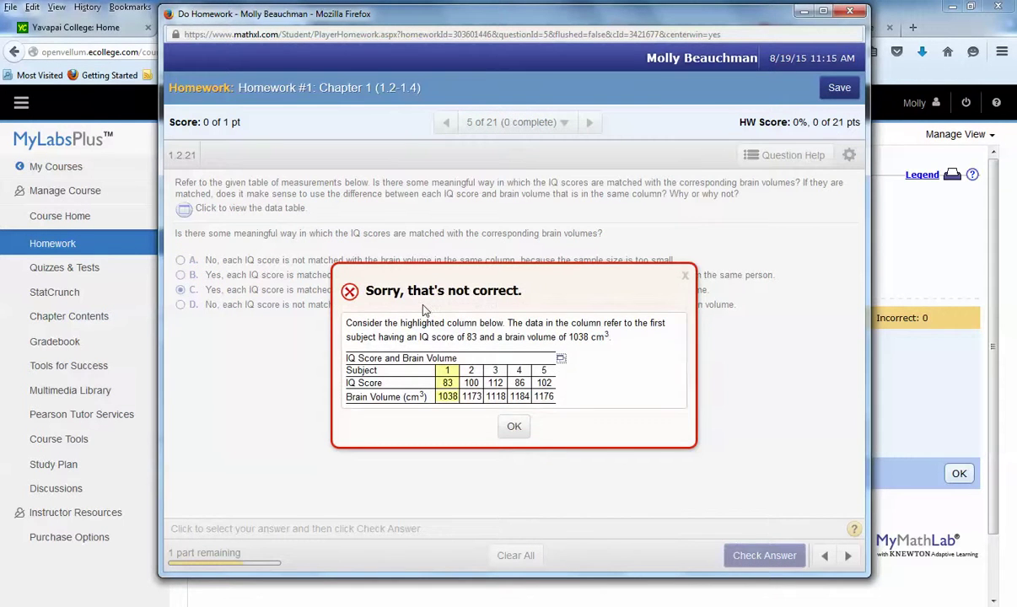
click(516, 425)
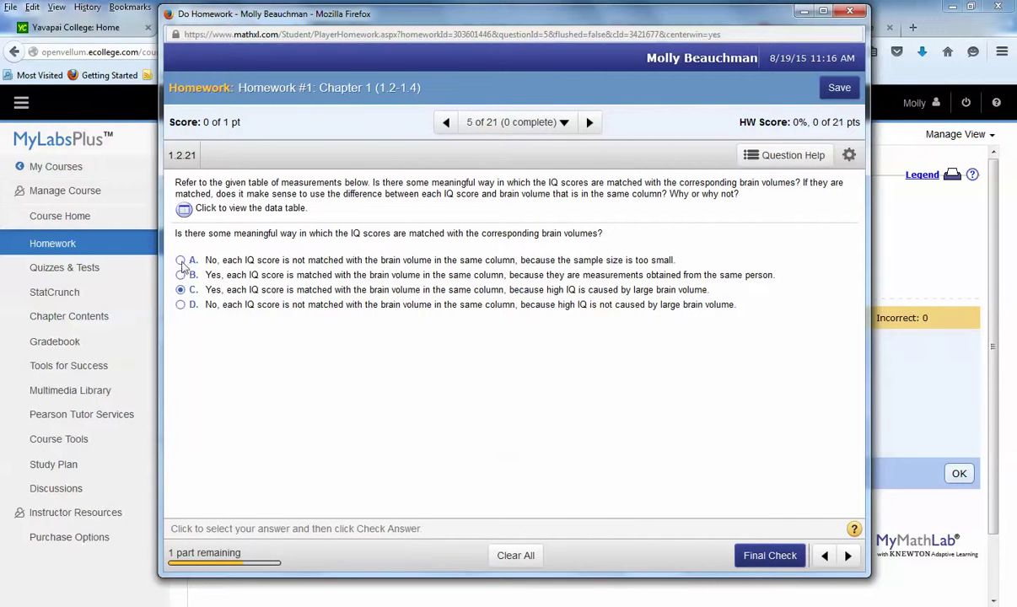
click(181, 261)
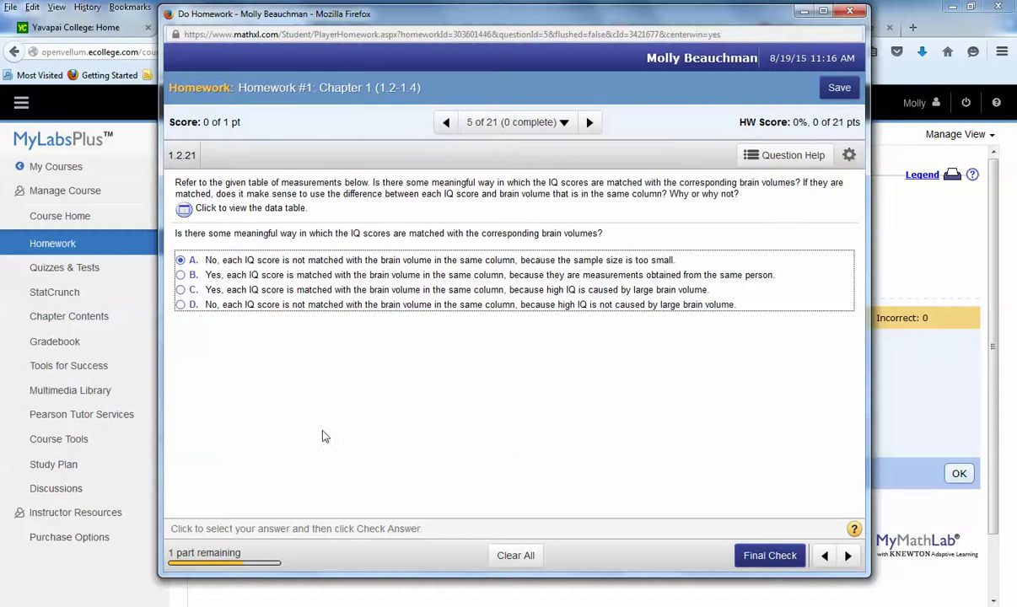
click(770, 555)
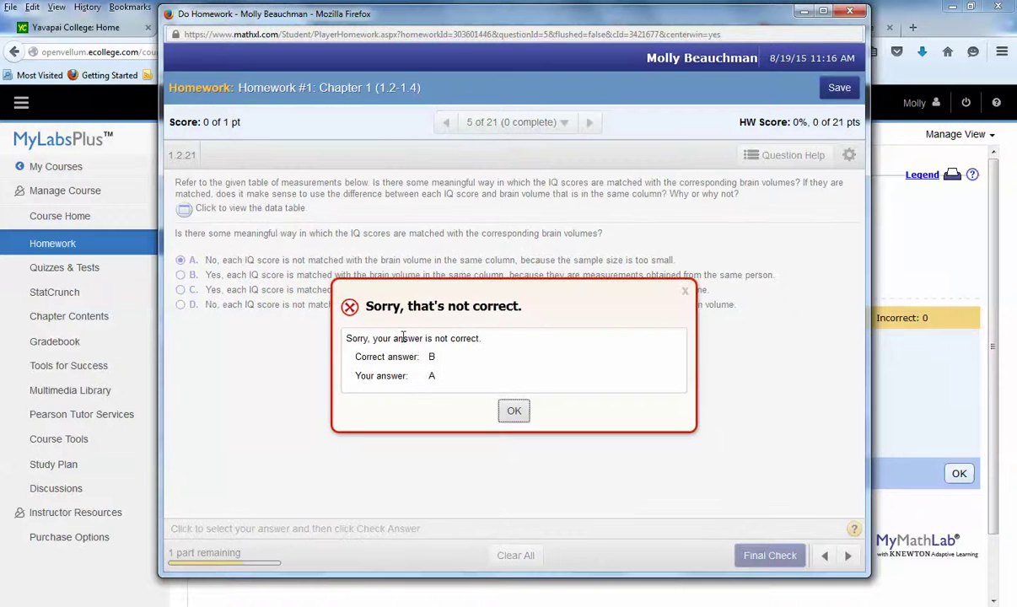
click(514, 413)
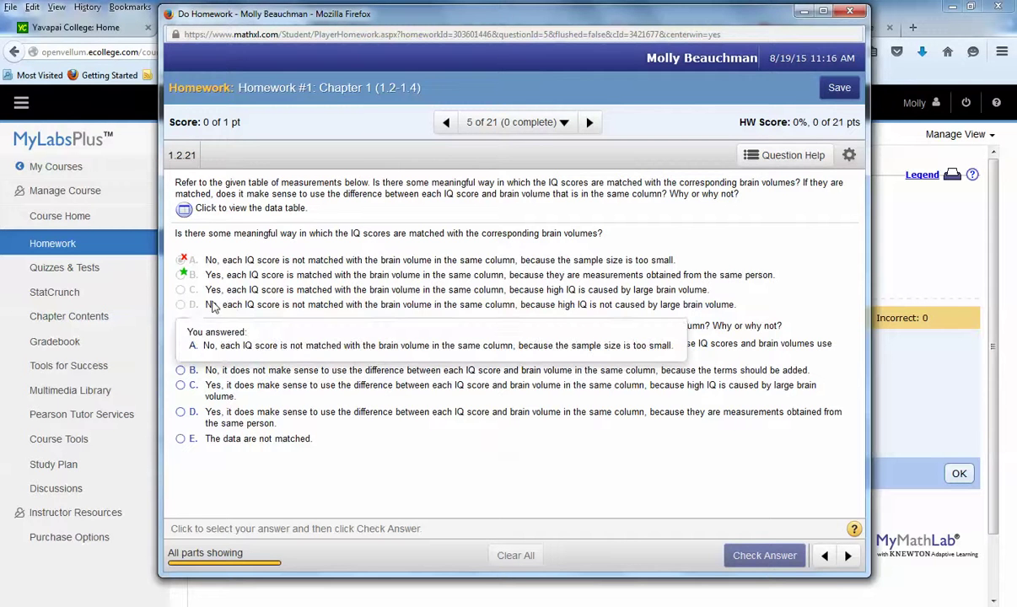
Answer Question 5's second part, checking option B and option D before submitting D as the final answer.
click(190, 372)
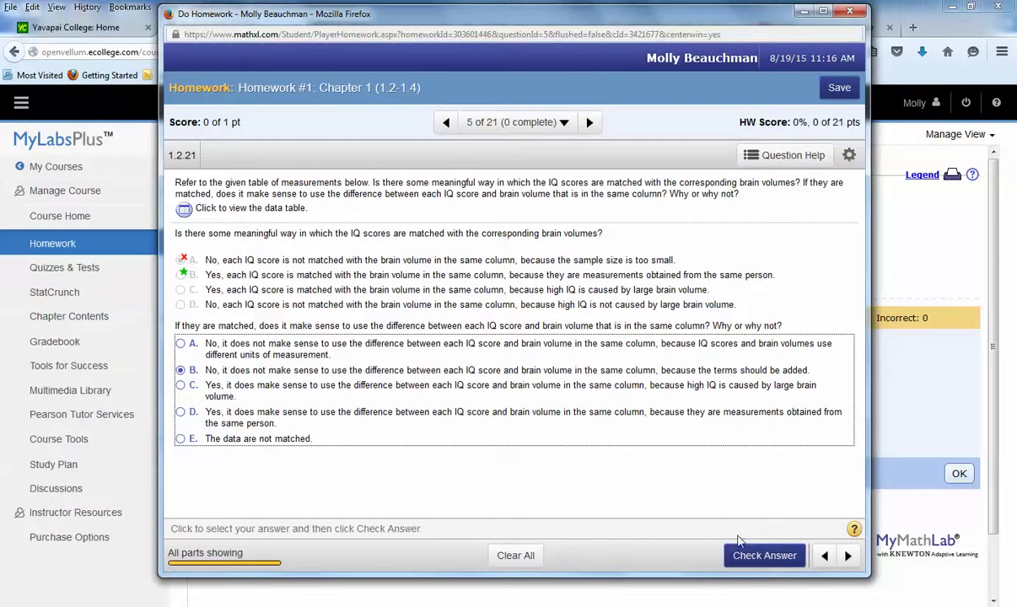
click(746, 553)
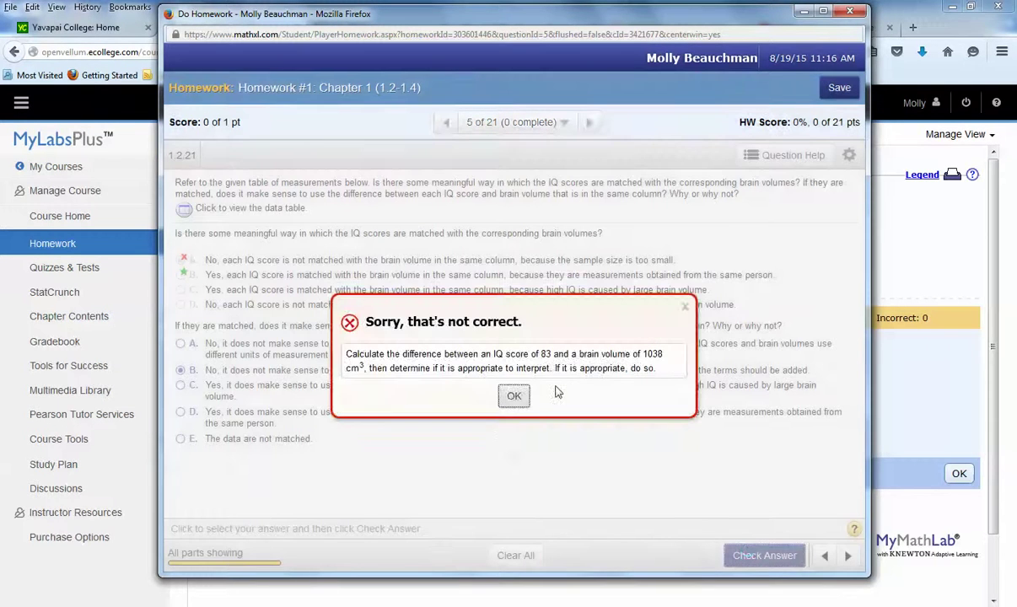
click(514, 396)
click(180, 411)
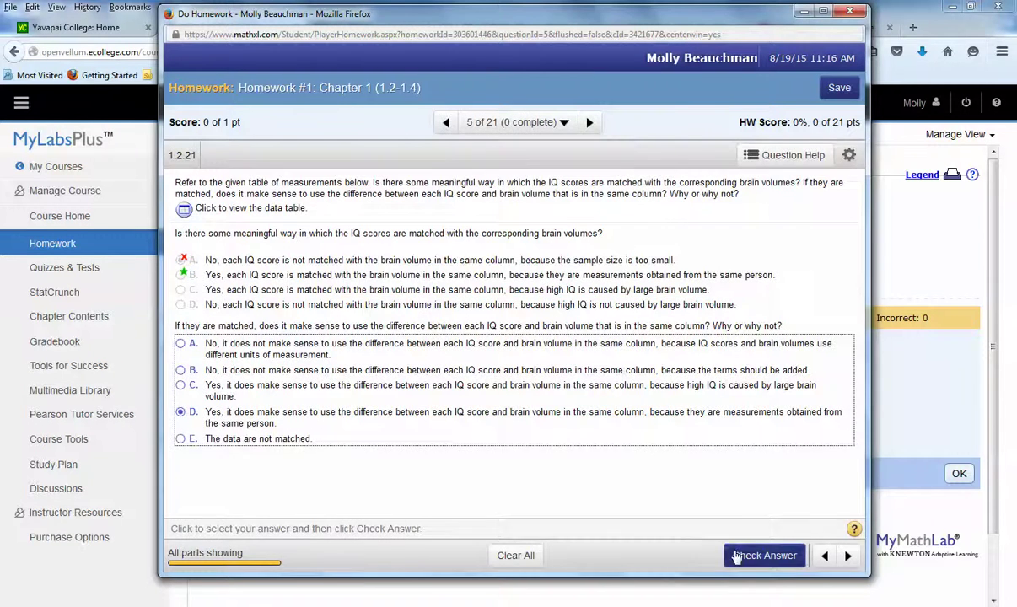
click(742, 555)
click(512, 397)
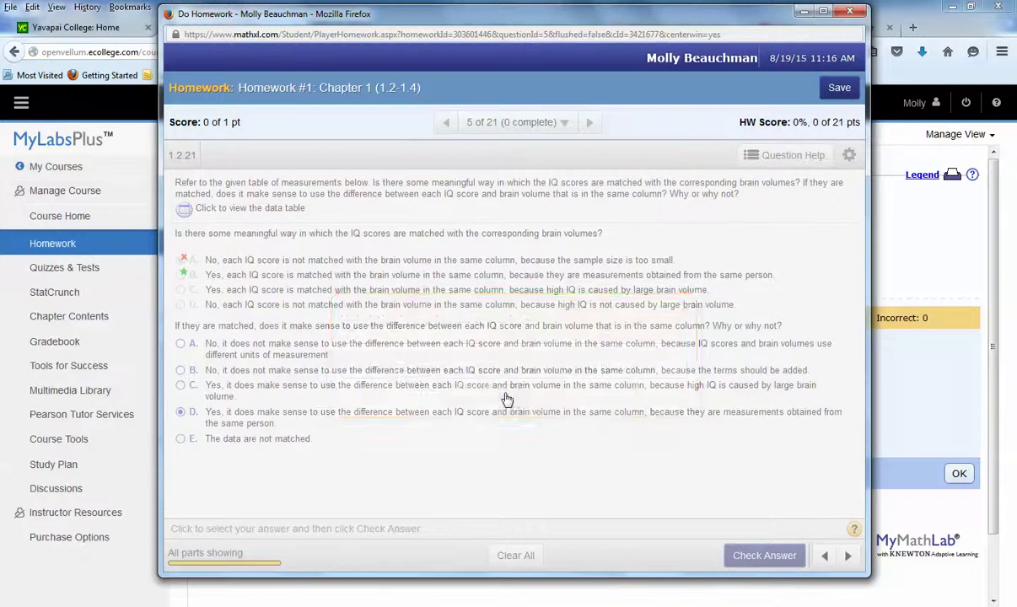
click(769, 554)
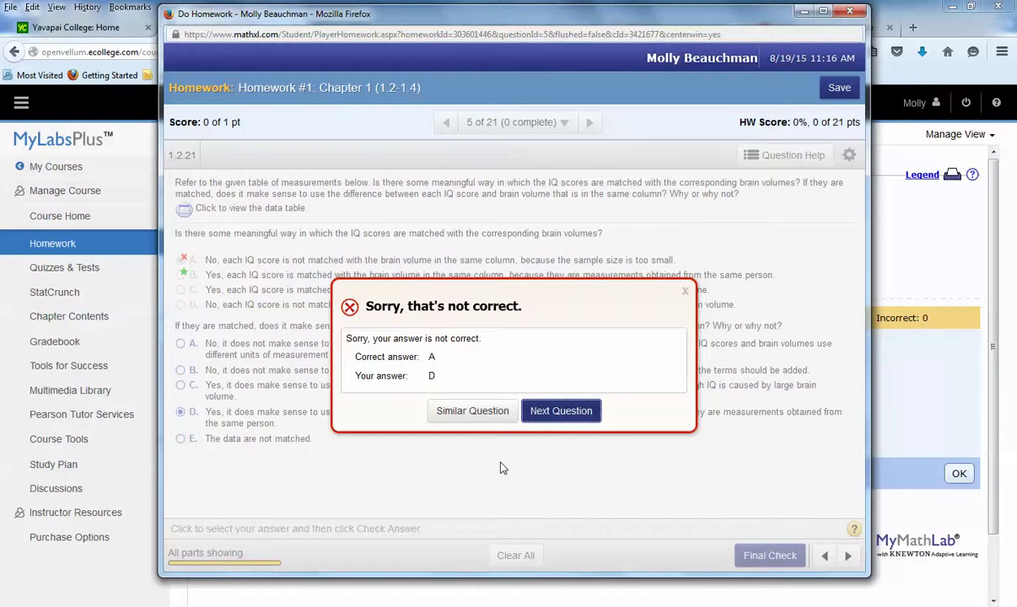
Load a similar question for Question 5, and leave the exercise to return to the homework overview.
click(459, 413)
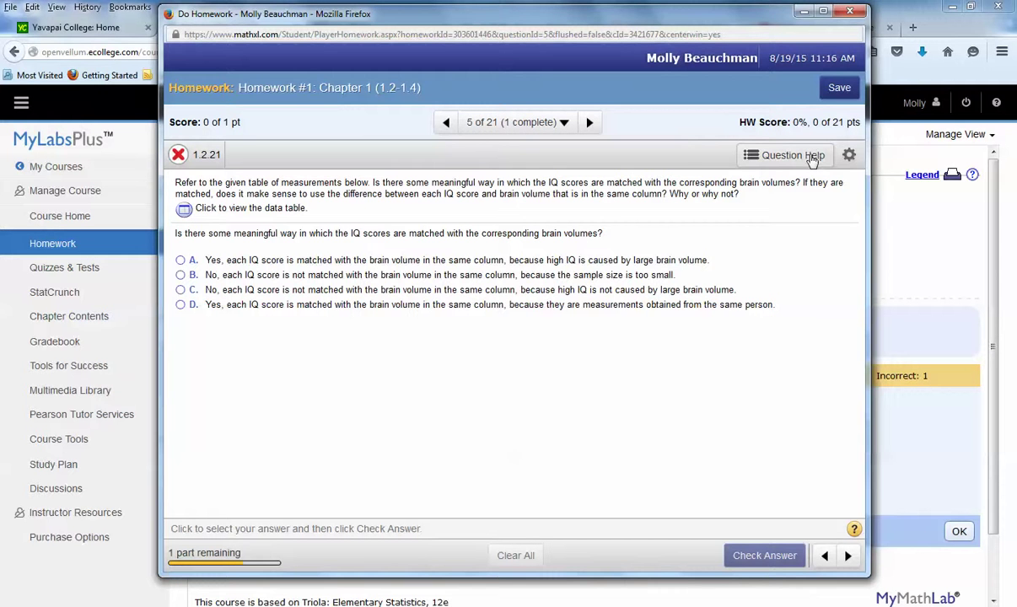
click(849, 11)
click(601, 266)
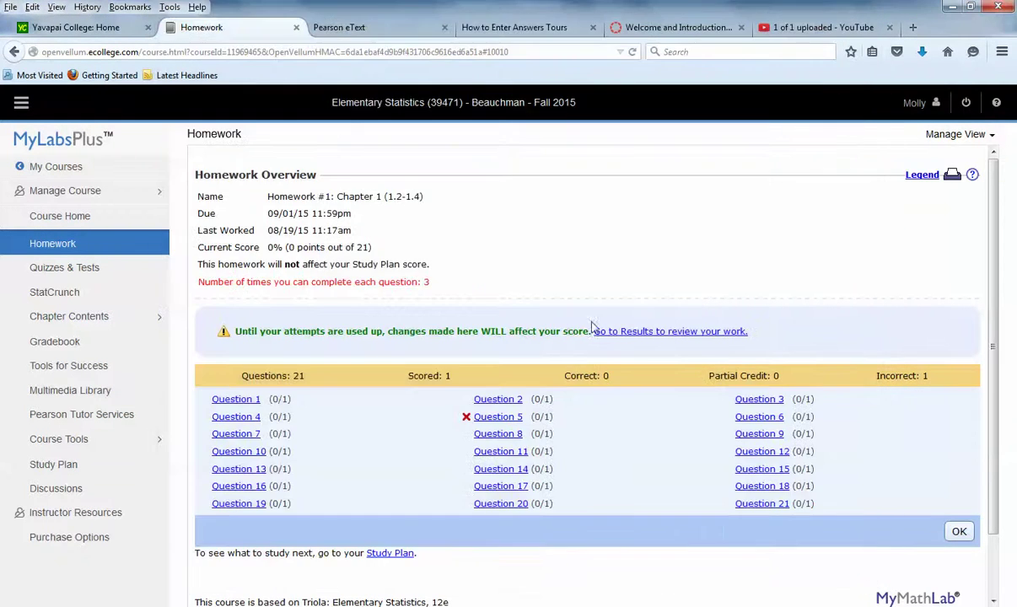
Open Question 15 of the homework and view its worked example, closing the example without continuing.
click(755, 477)
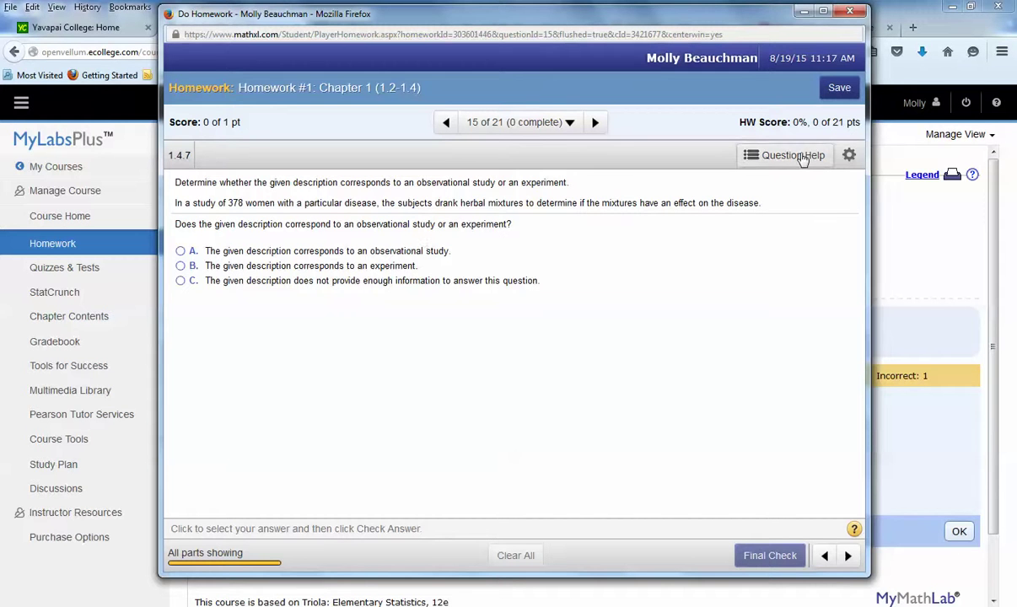
click(767, 158)
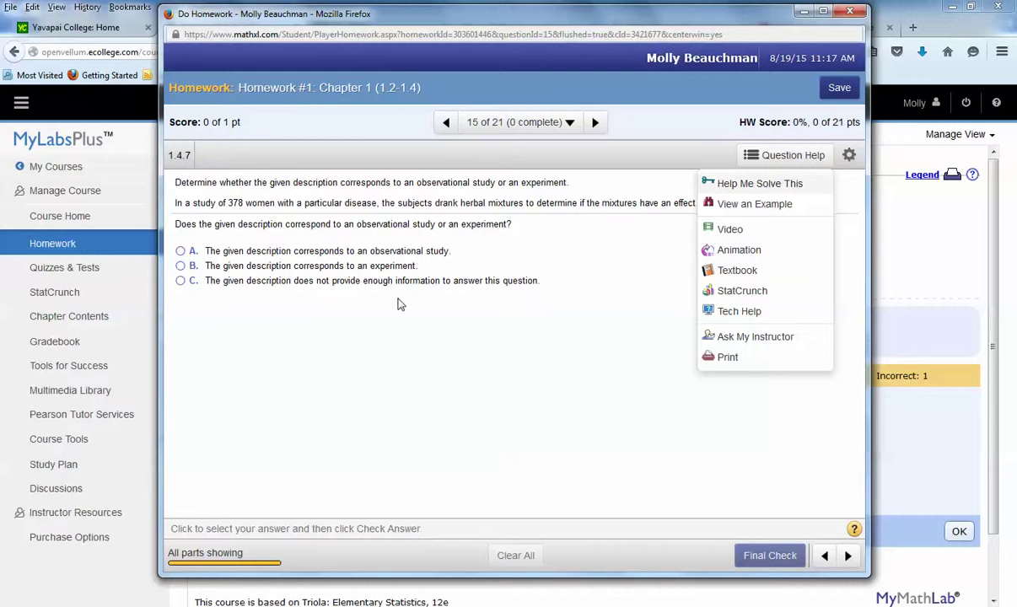
click(749, 203)
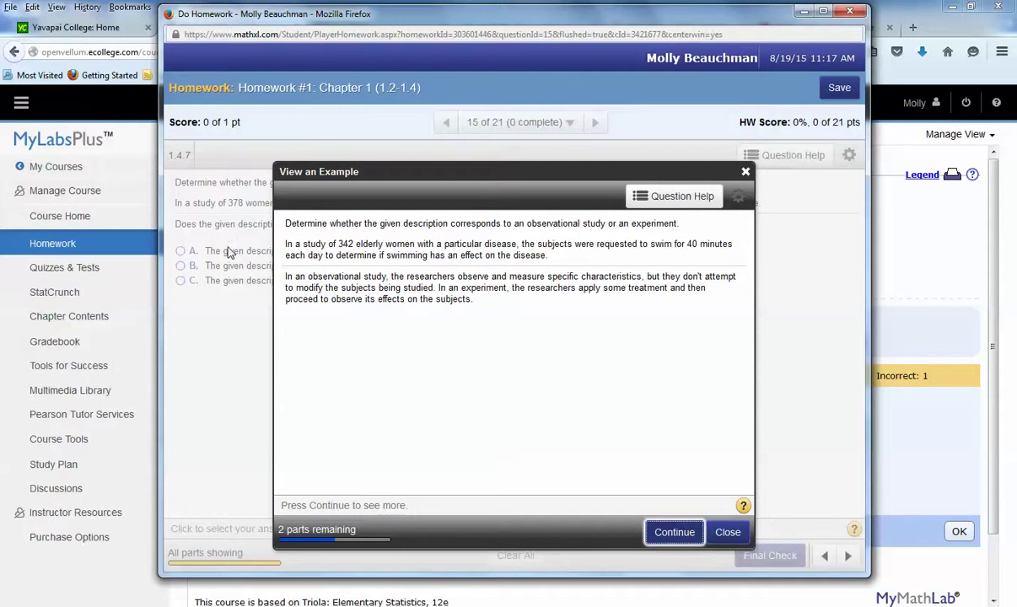
click(746, 173)
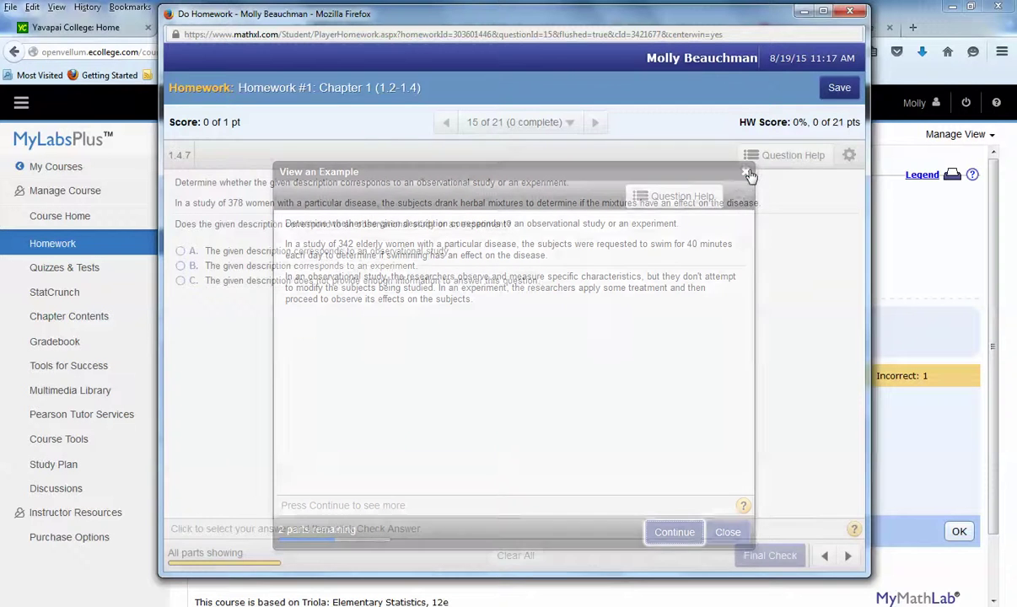
Send the instructor the message "I need help with...I tried...." about Question 15 and close the mail dialog.
click(766, 160)
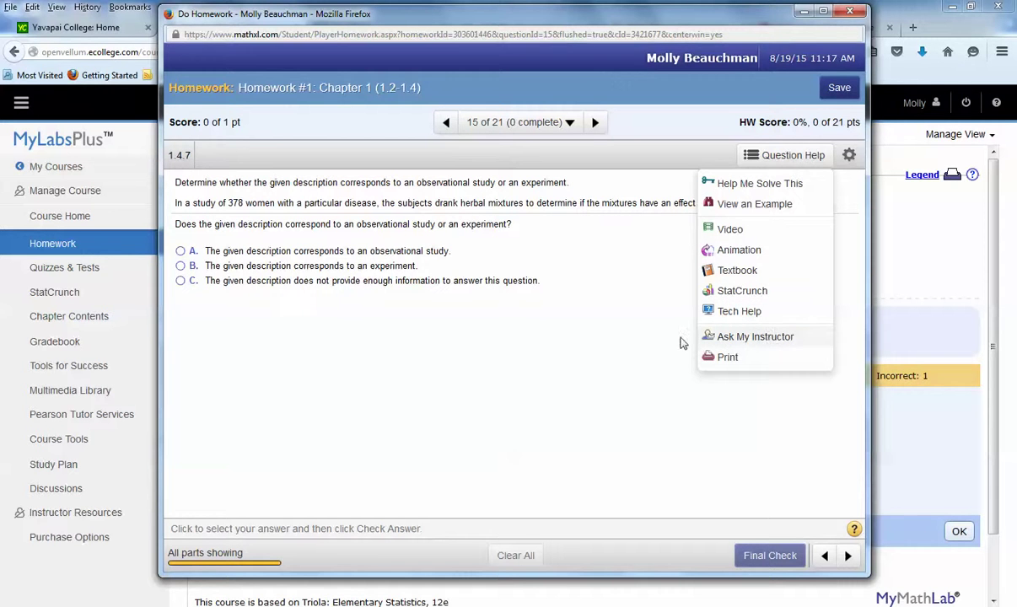
click(708, 338)
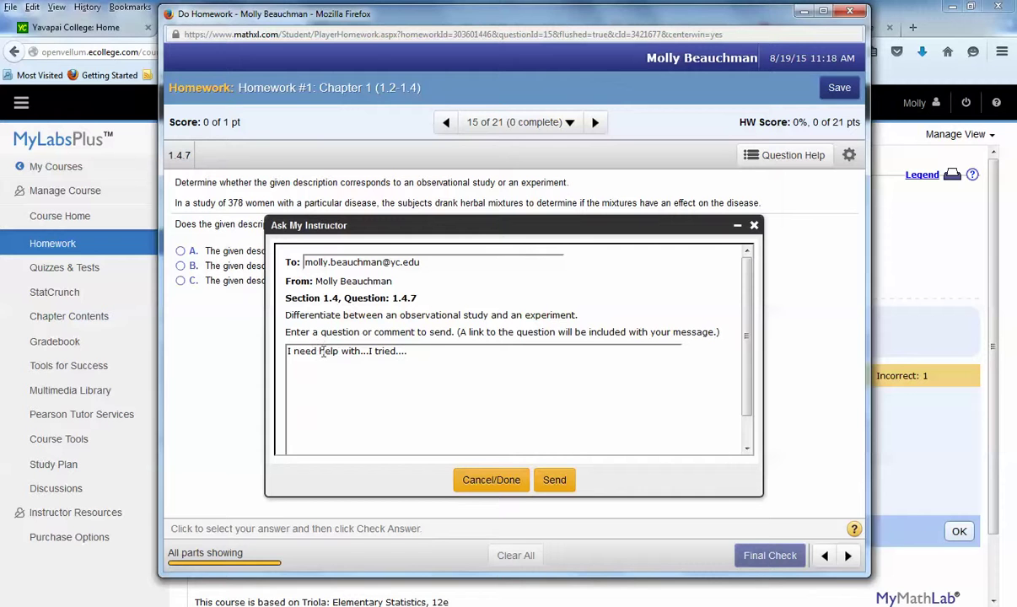
click(552, 479)
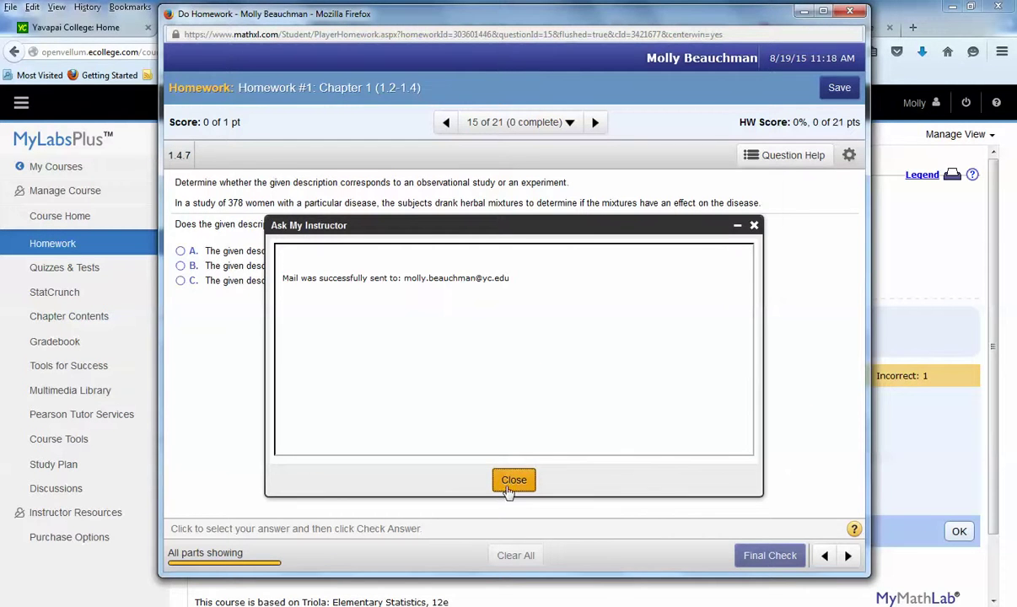
click(504, 482)
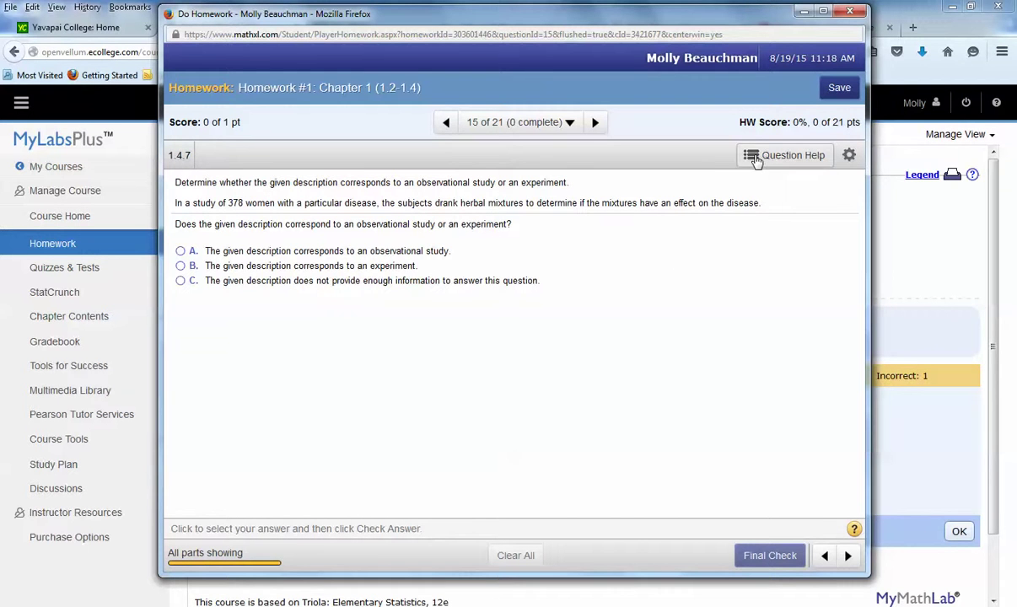
View the print options for Question 15, choose to print the homework assignment, and cancel without printing.
click(763, 155)
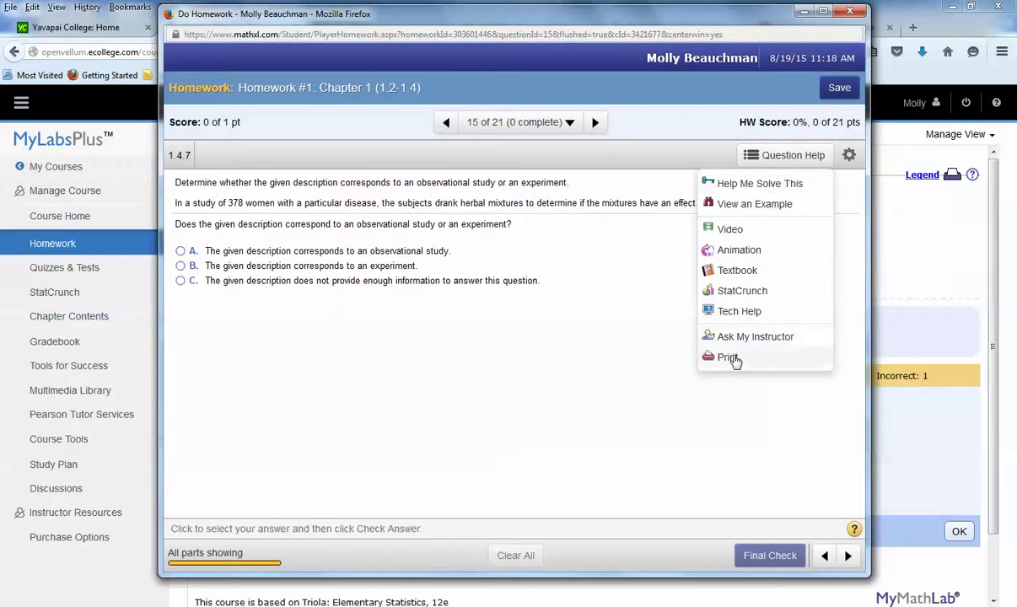
click(727, 357)
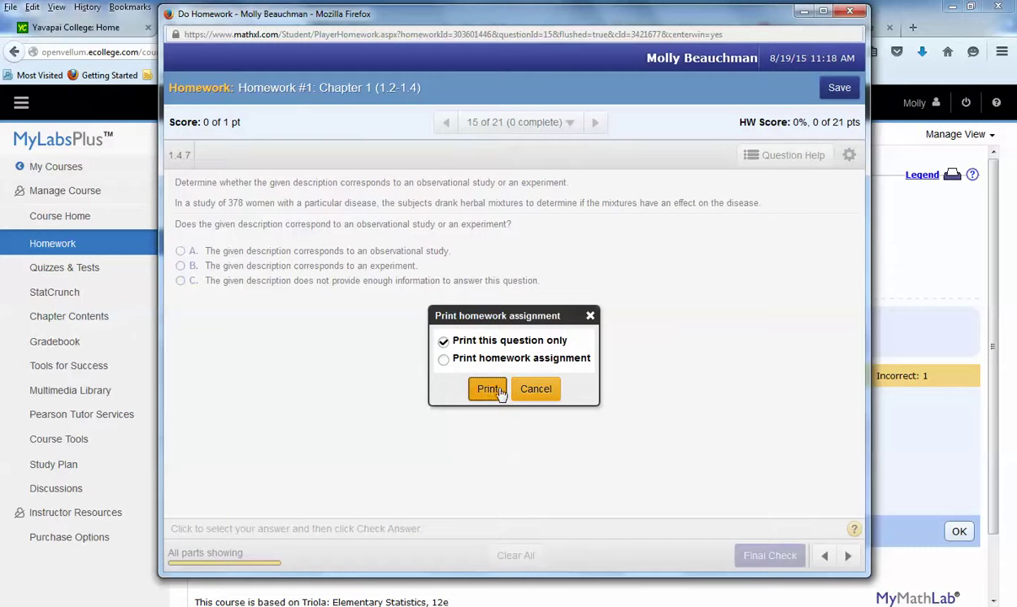
click(443, 361)
click(540, 390)
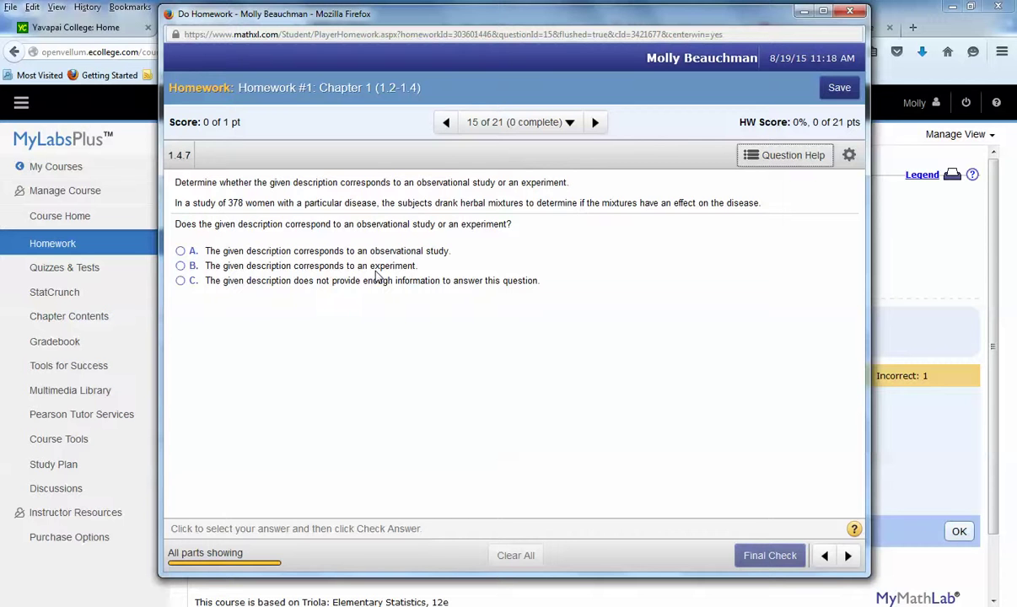
Leave Question 15 and open the course's Quizzes & Tests page.
click(852, 12)
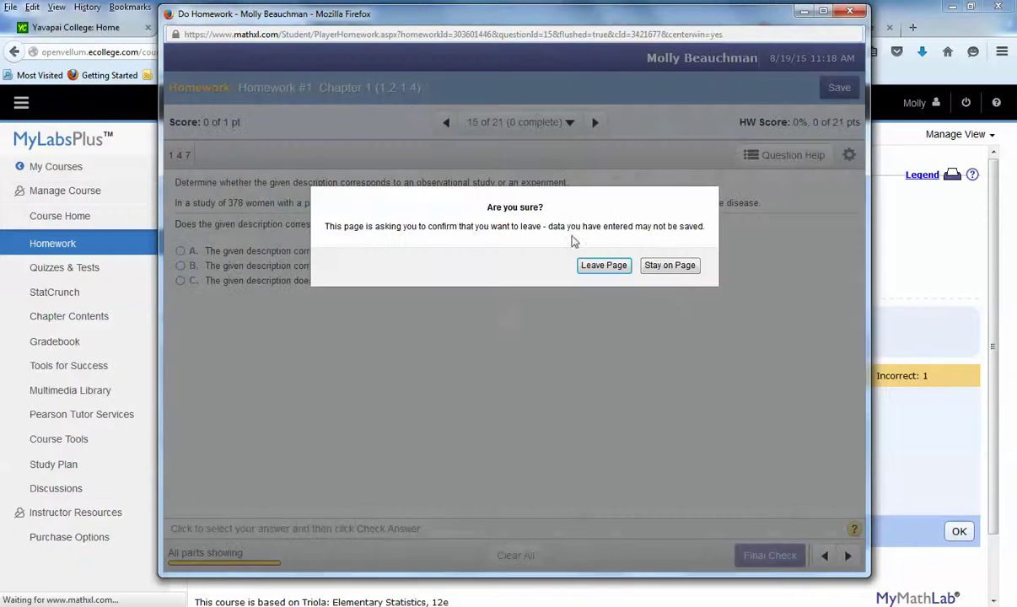
click(599, 267)
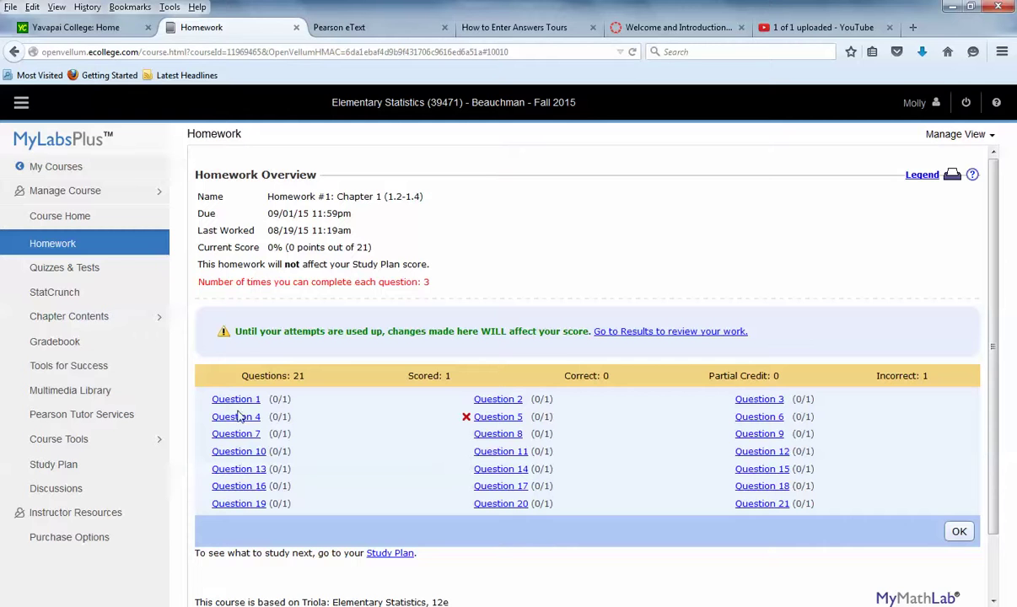
click(52, 272)
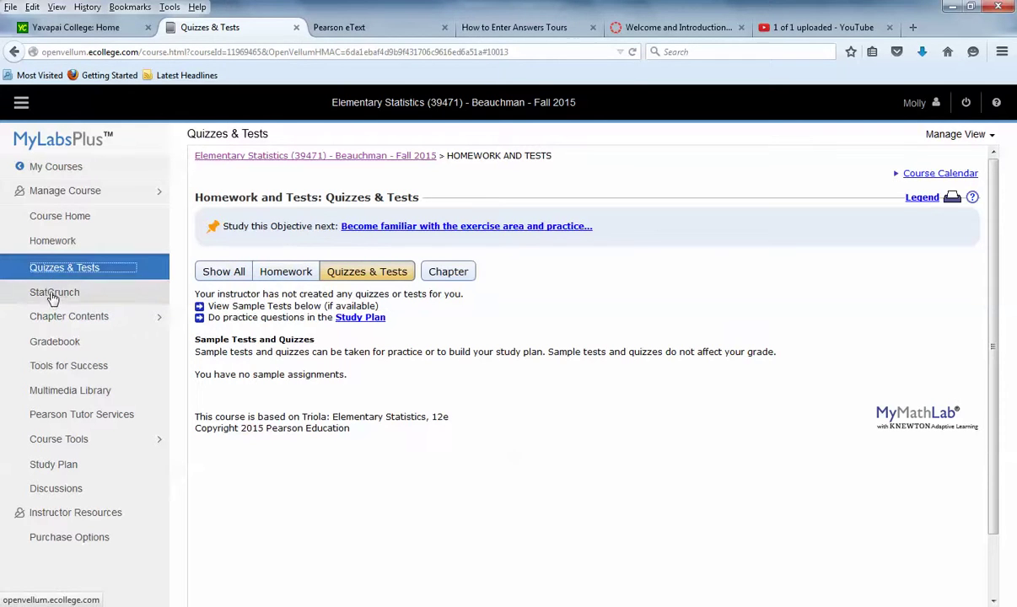
Open the textbook data sets from the course's StatCrunch page, and return to the course site.
click(52, 295)
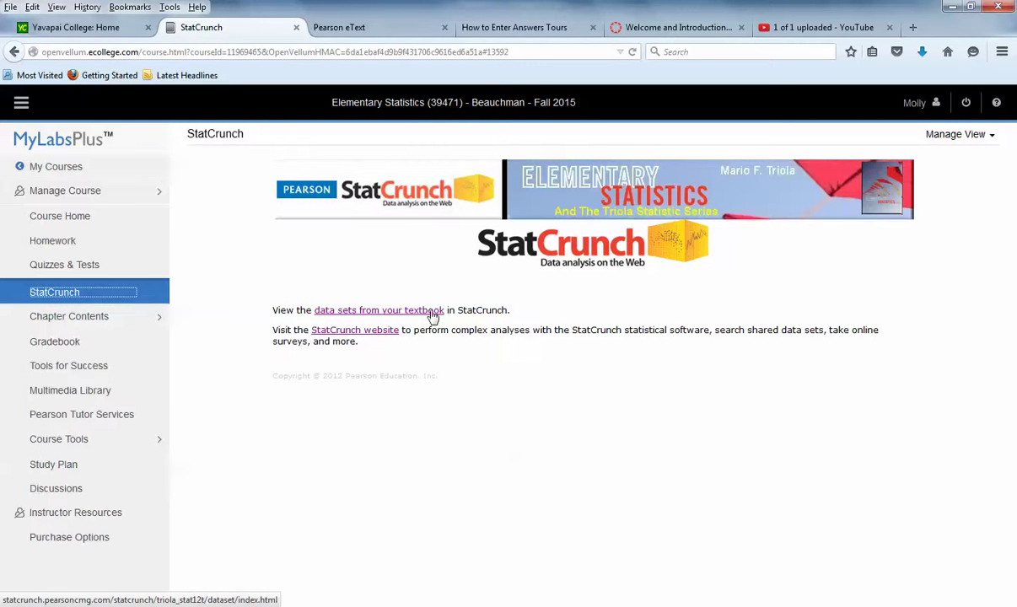
click(352, 311)
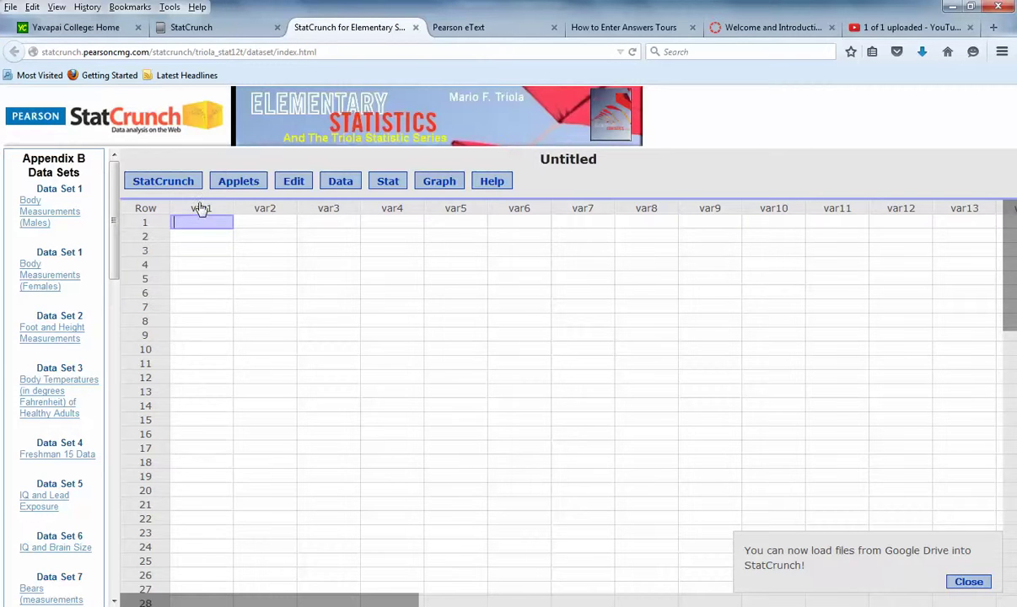
click(222, 29)
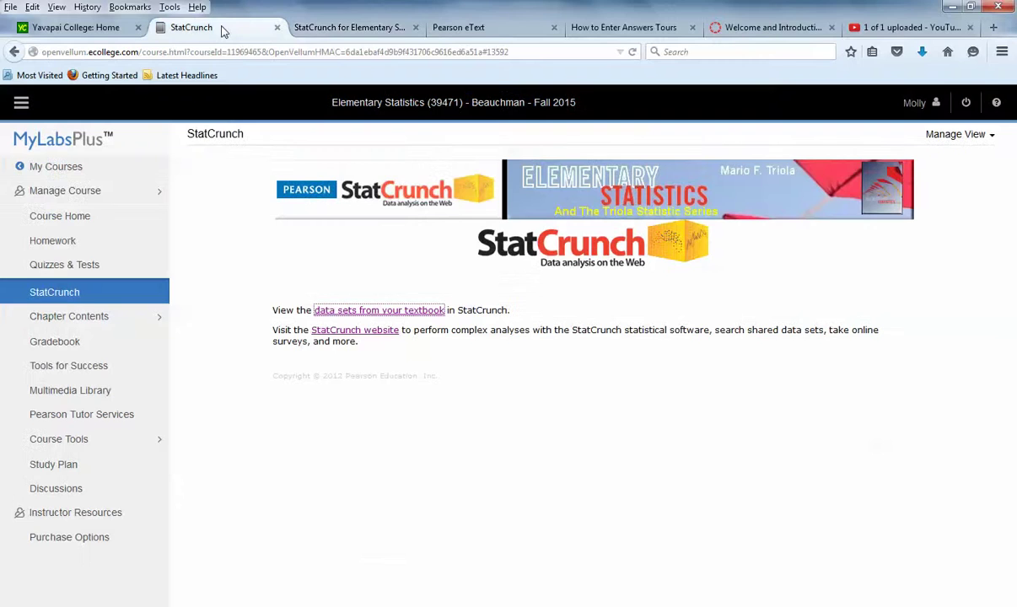
Open the Gradebook's review of Homework #1: Chapter 1 (1.2-1.4) and look at Question 11, closing it when done.
click(66, 344)
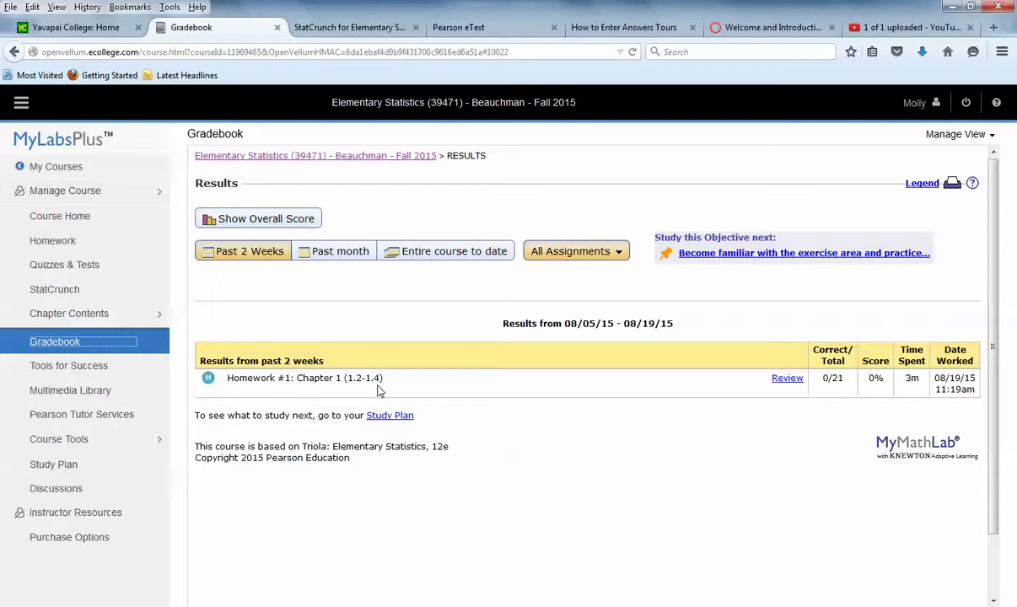
click(787, 378)
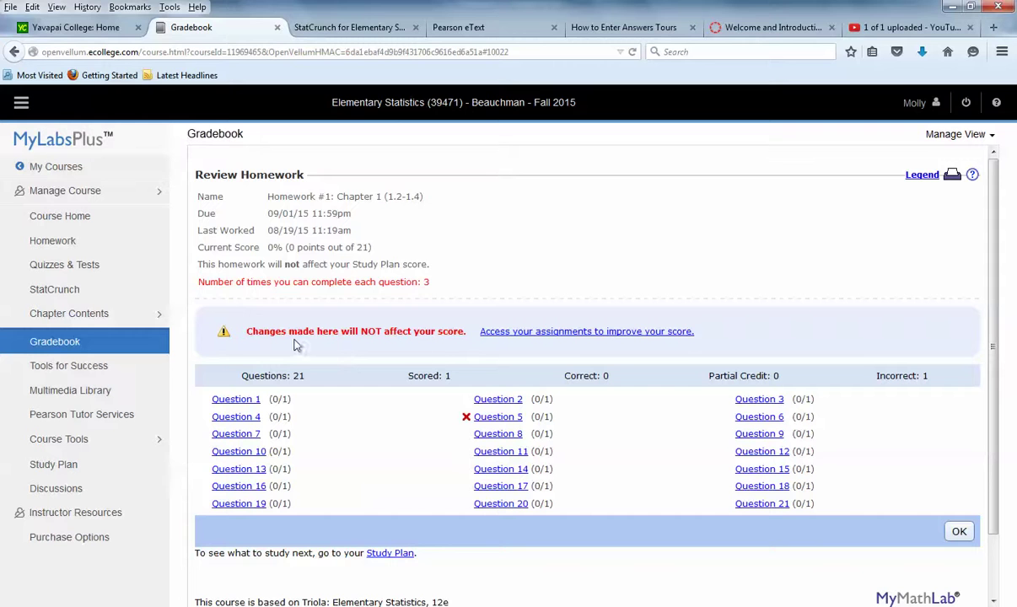
click(489, 453)
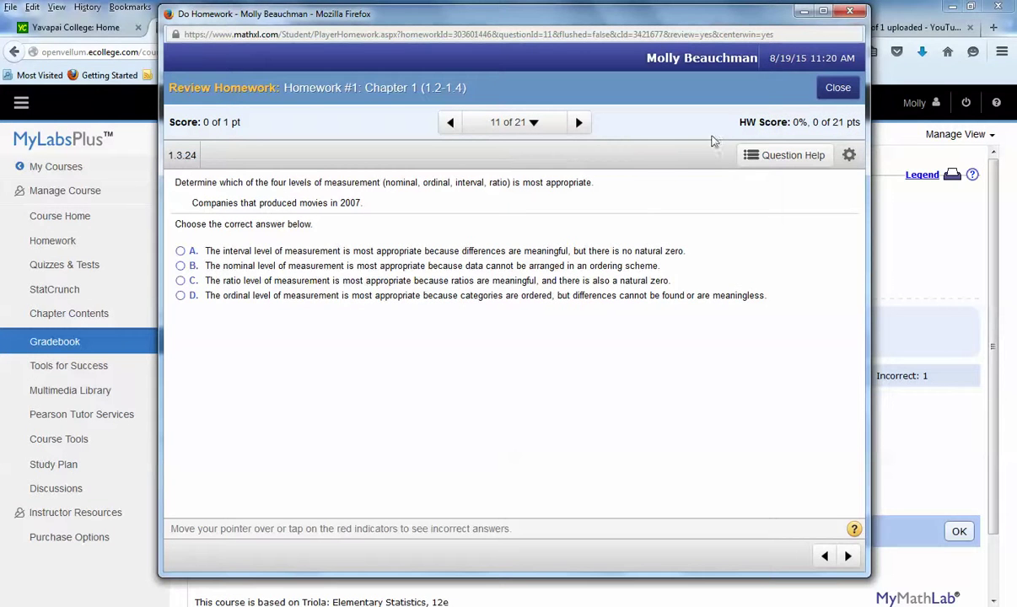
click(849, 12)
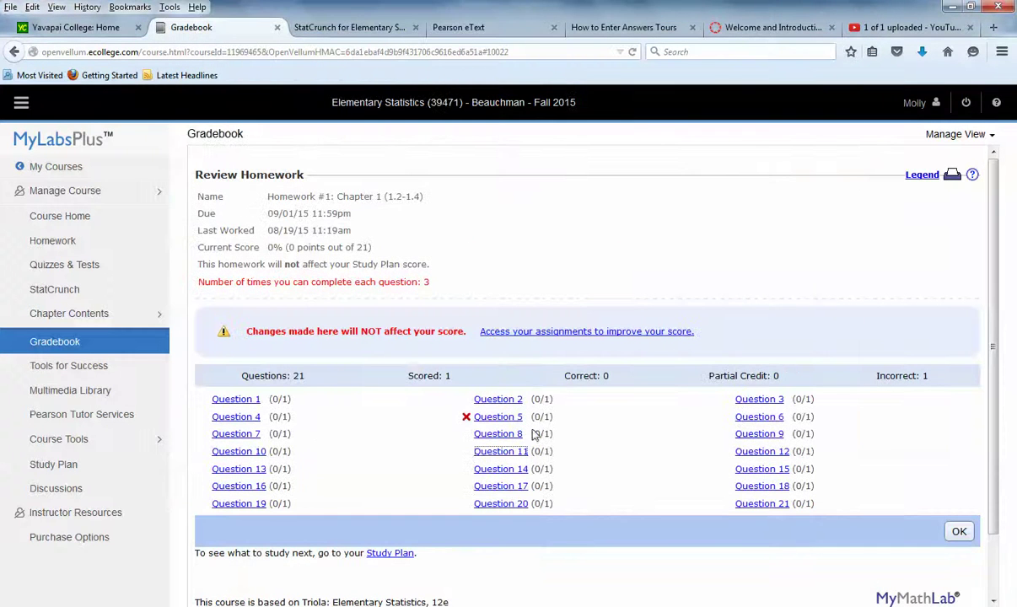
Leave the Homework #1 review and examine the Gradebook's Overall Score page down to the category weights and points earned.
click(958, 531)
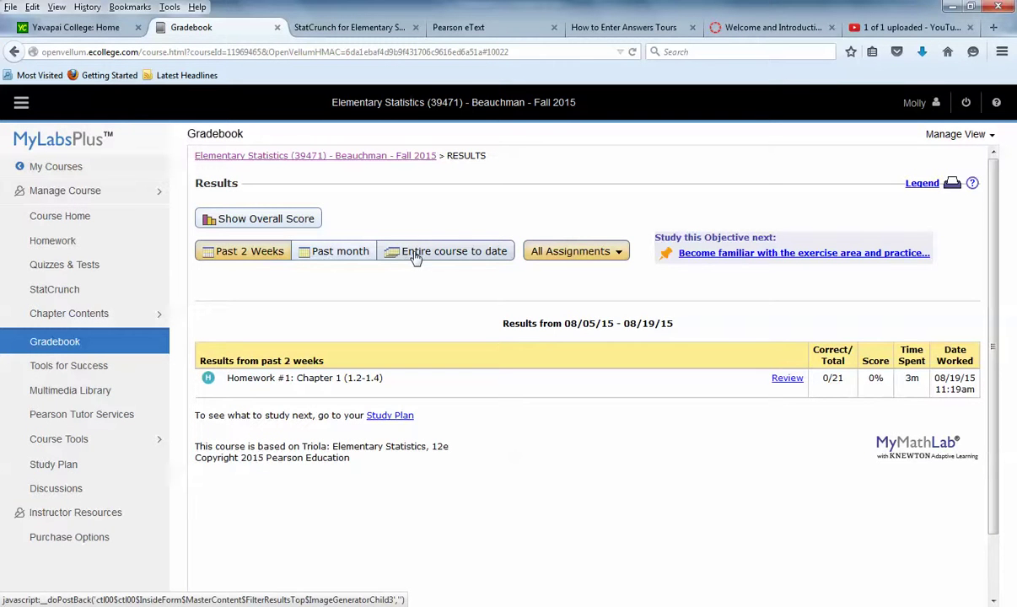
click(542, 255)
click(563, 267)
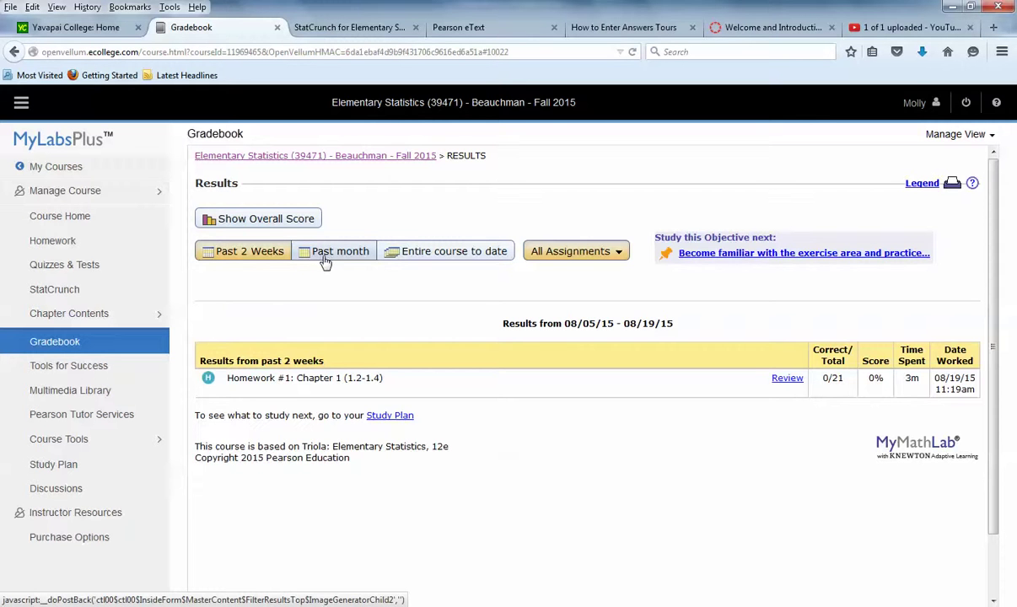
click(250, 221)
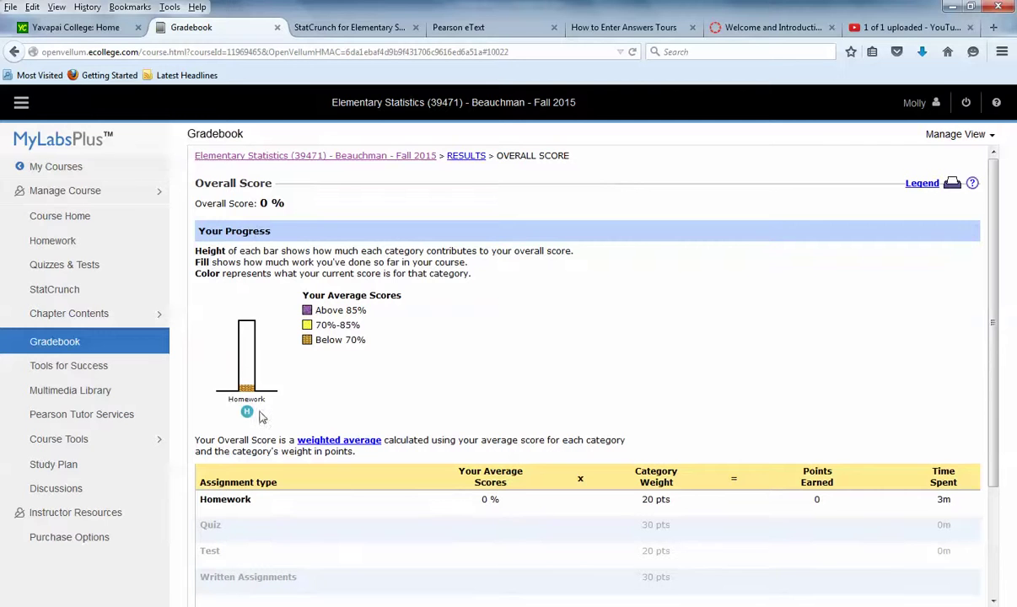
drag(991, 342, 992, 455)
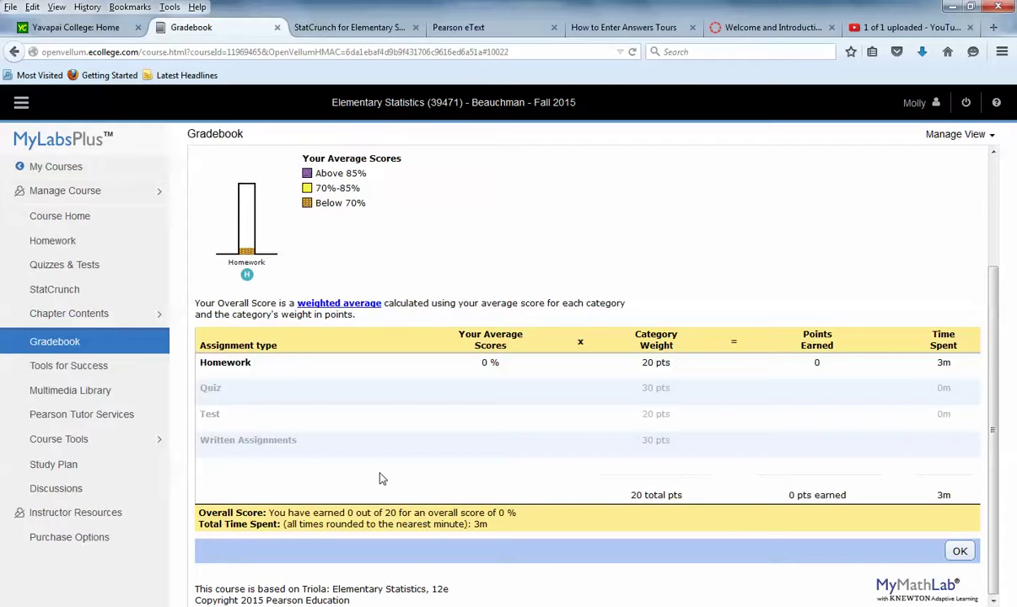
Open the Tools for Success page and look through its resources, from the Review section to Graphing Calculator Help.
click(88, 364)
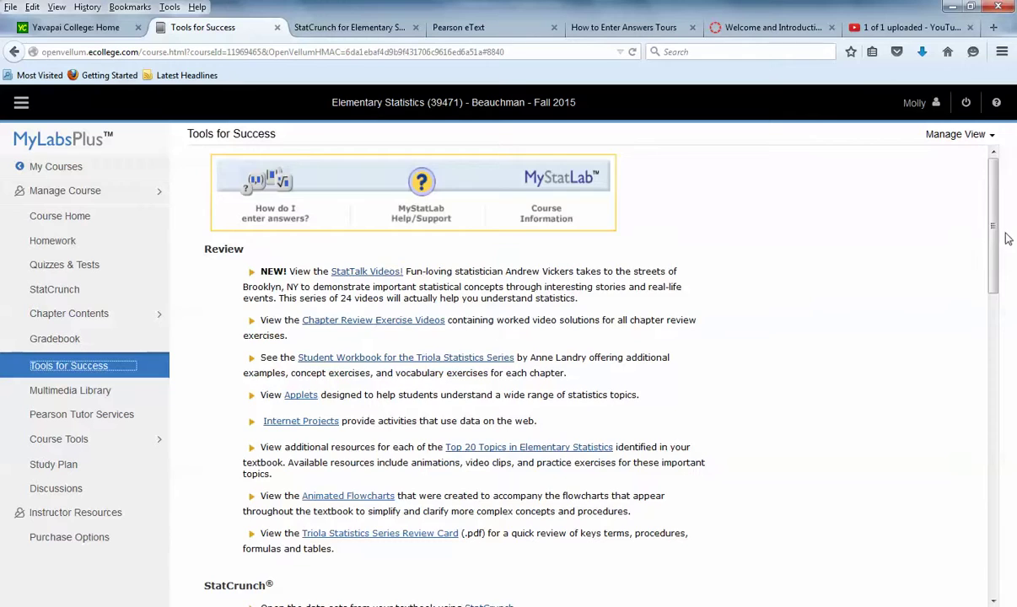
scroll(996, 291, down, 3)
drag(996, 294, 995, 536)
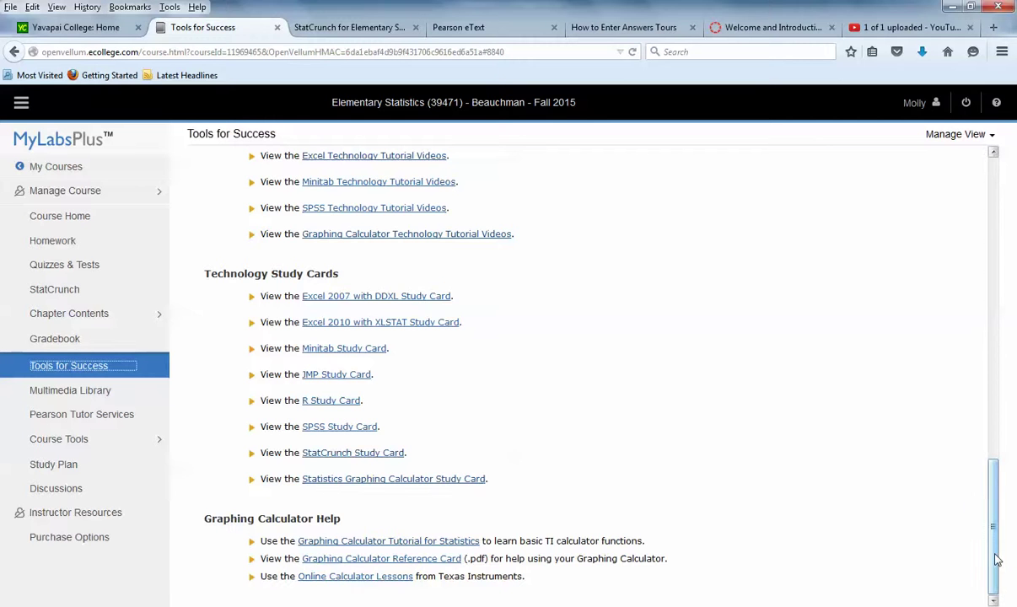
drag(991, 544, 991, 259)
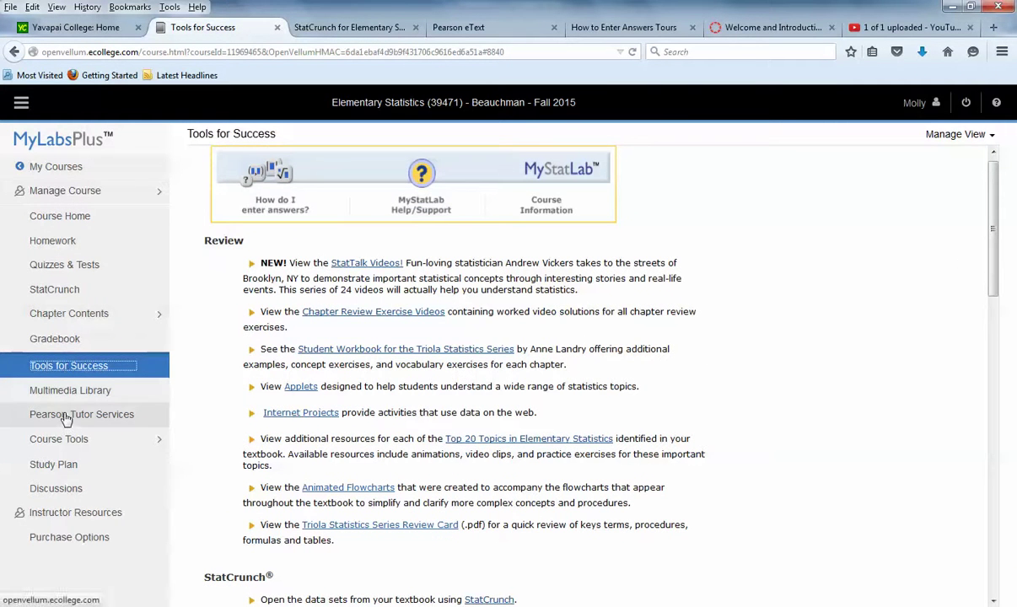
Open the Study Plan and view the practice exercise for determining whether a sampling method is sound or flawed, closing it unanswered.
click(63, 465)
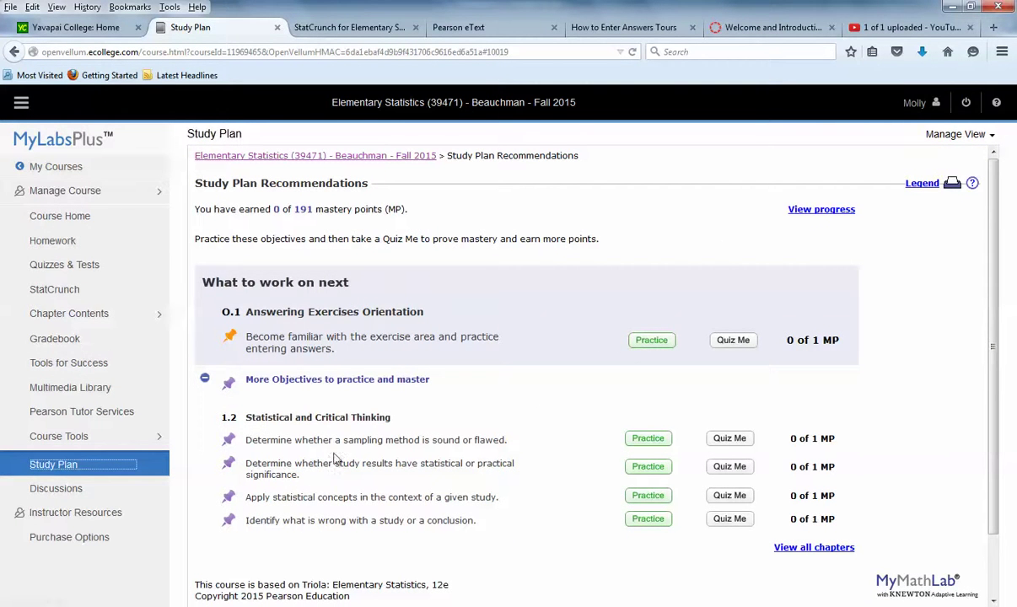
click(647, 438)
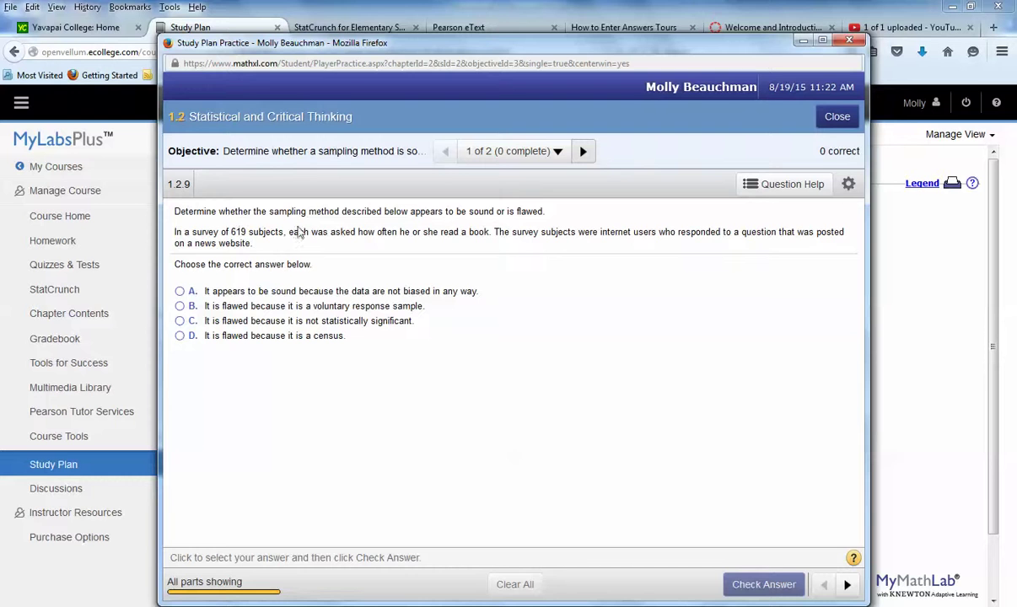
click(849, 41)
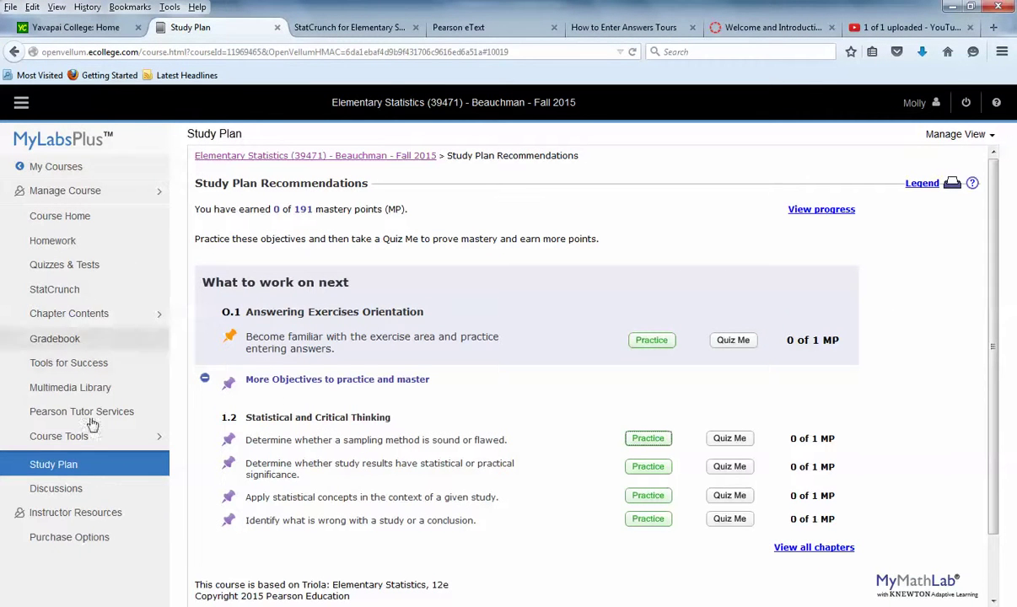
View the course's Purchase Options page, and go back through Course Home to the Homework page.
click(86, 541)
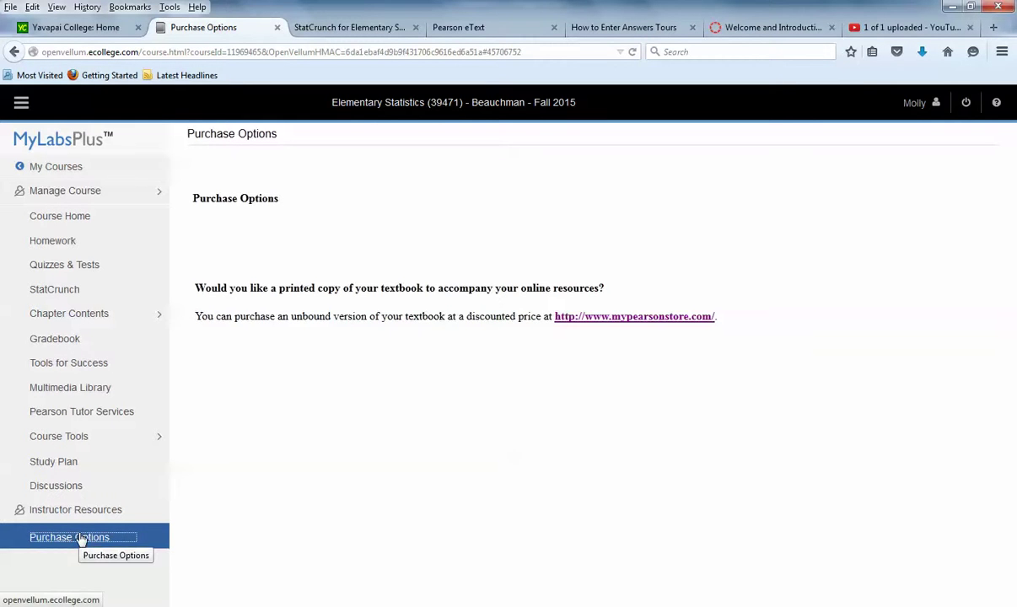
click(50, 217)
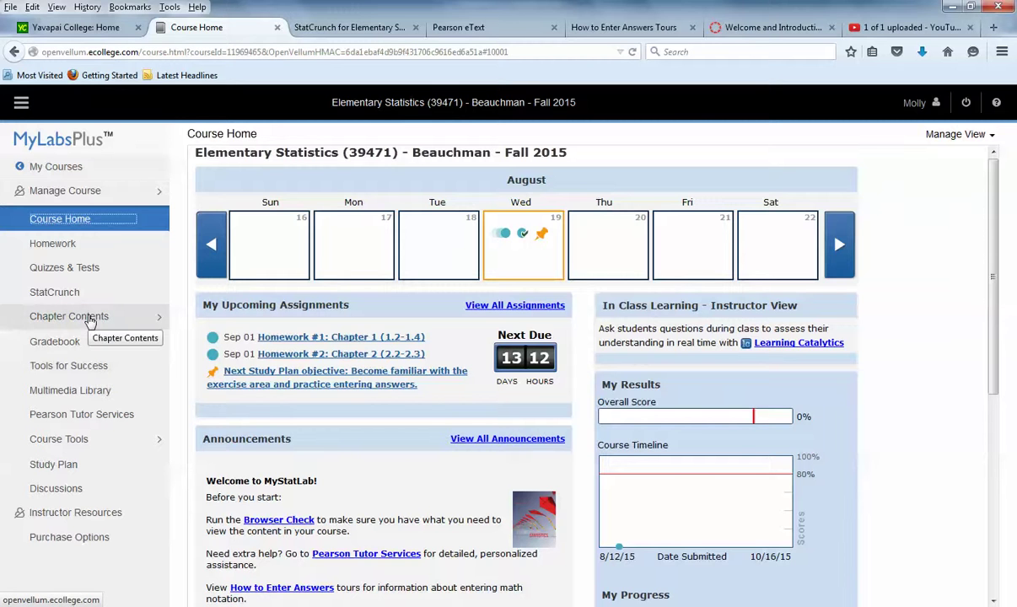
click(41, 246)
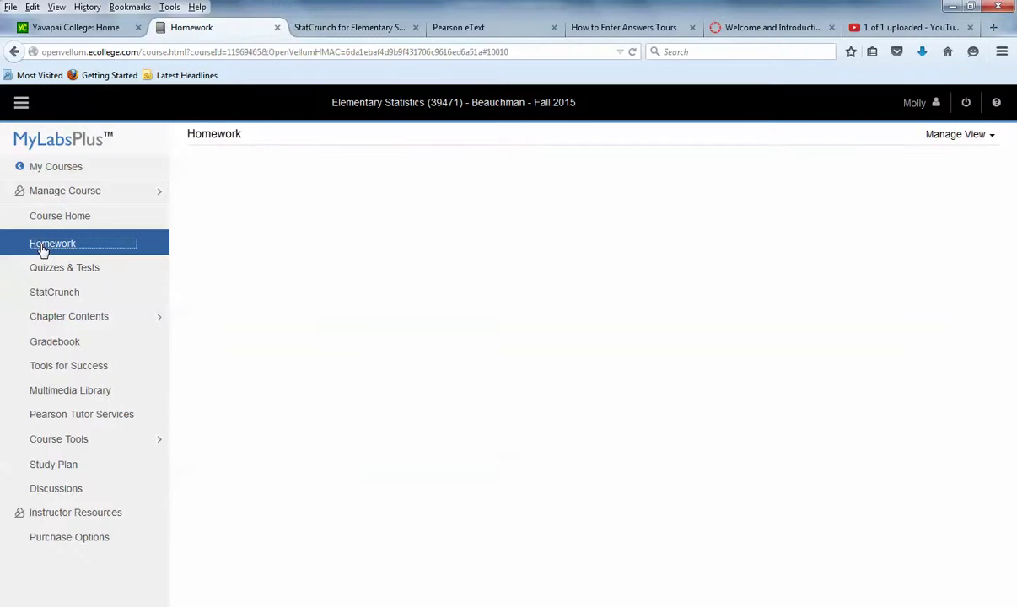